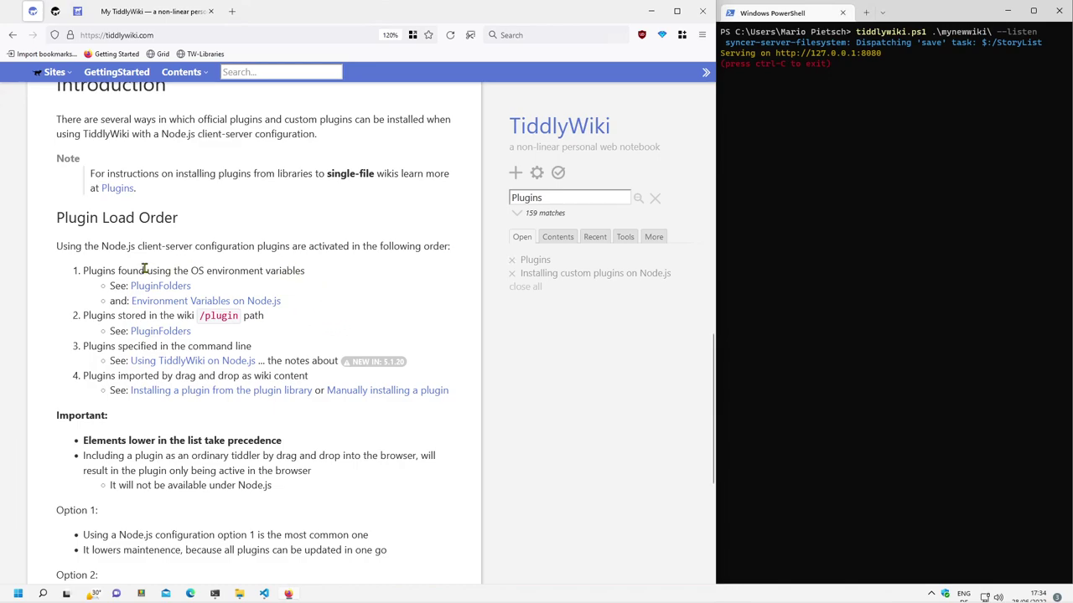
# - Review the plugin load-order items and the server start command in PowerShell
pyautogui.moveTo(83, 269); pyautogui.dragTo(328, 273)
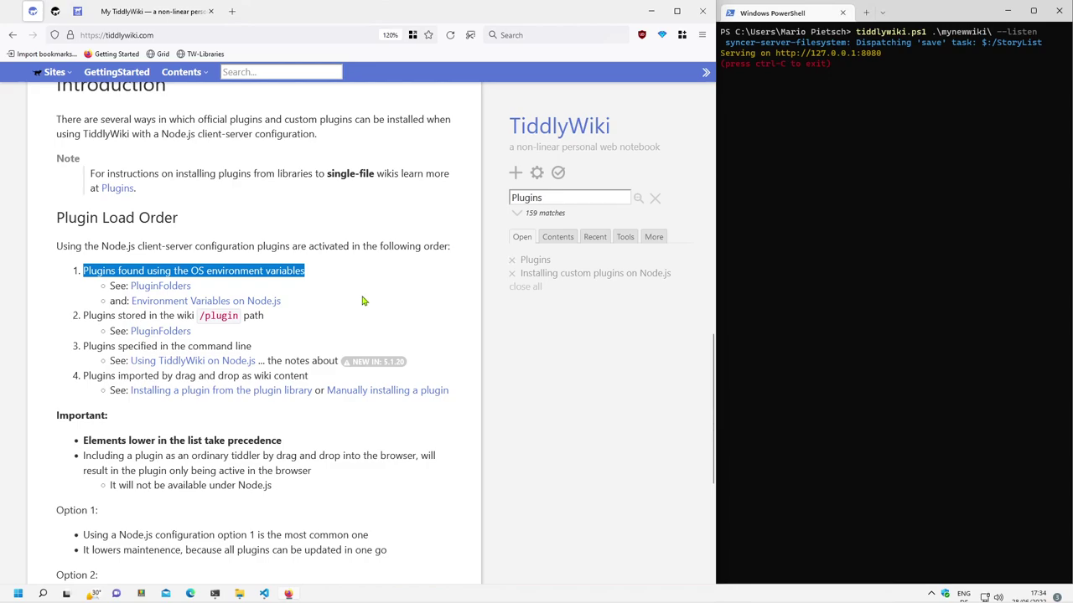
pyautogui.moveTo(83, 315); pyautogui.dragTo(318, 319)
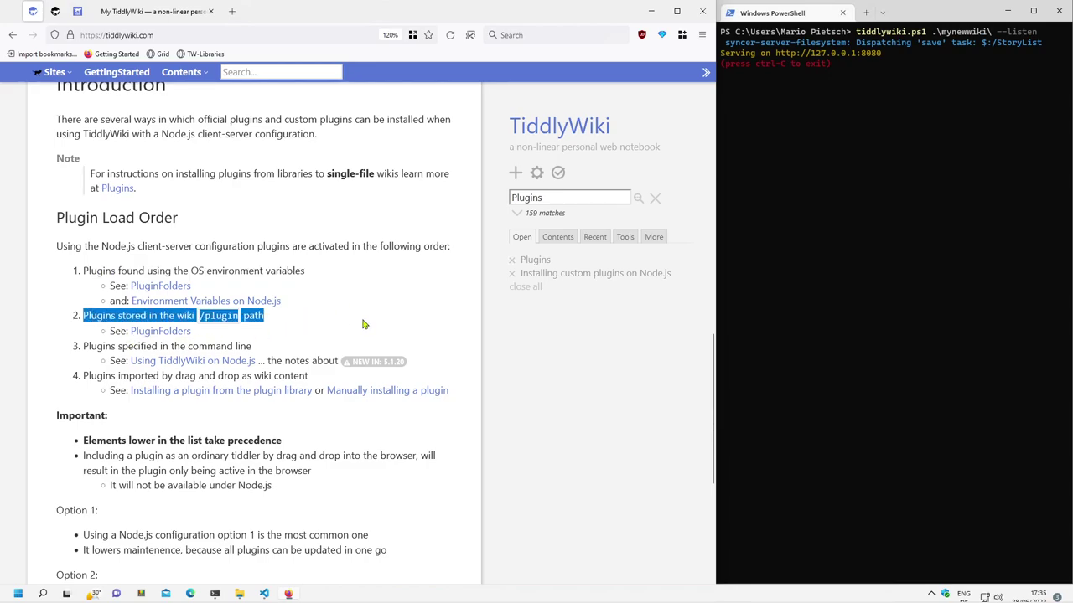
pyautogui.click(318, 321)
pyautogui.doubleClick(222, 316)
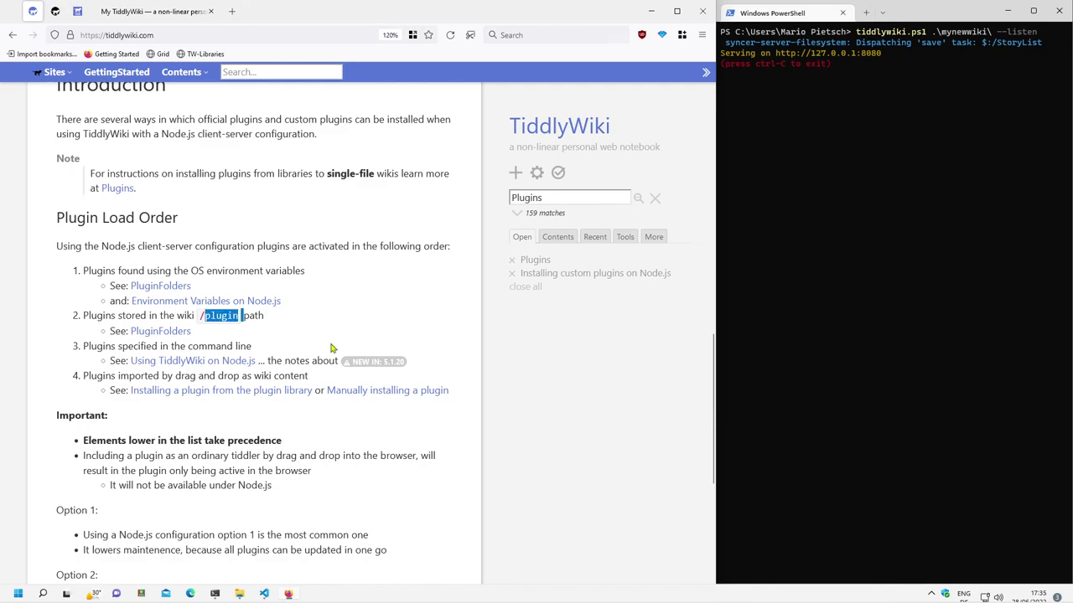
pyautogui.click(315, 332)
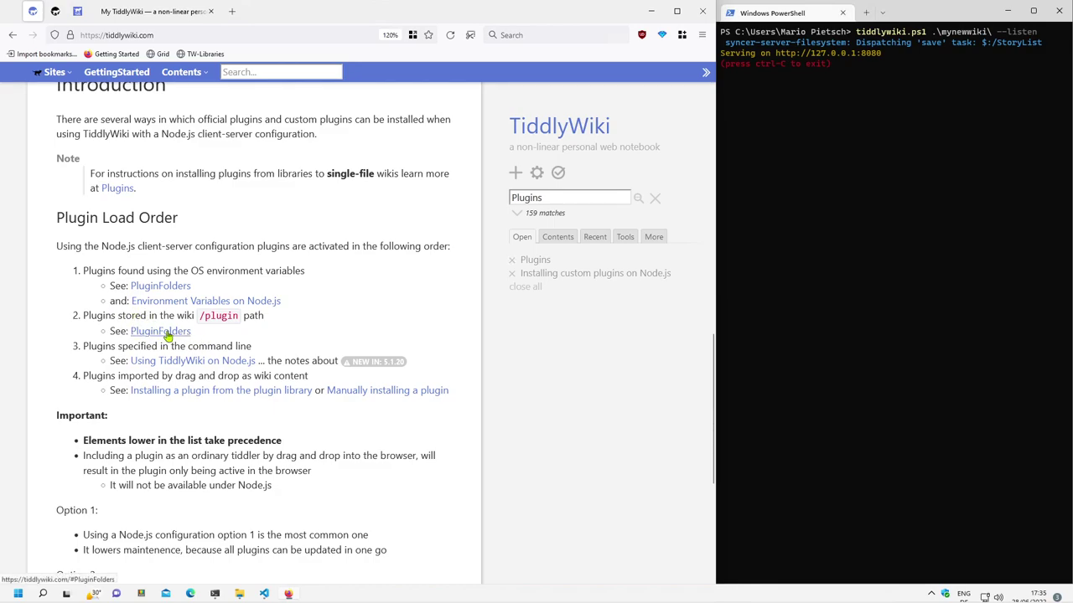
pyautogui.click(945, 159)
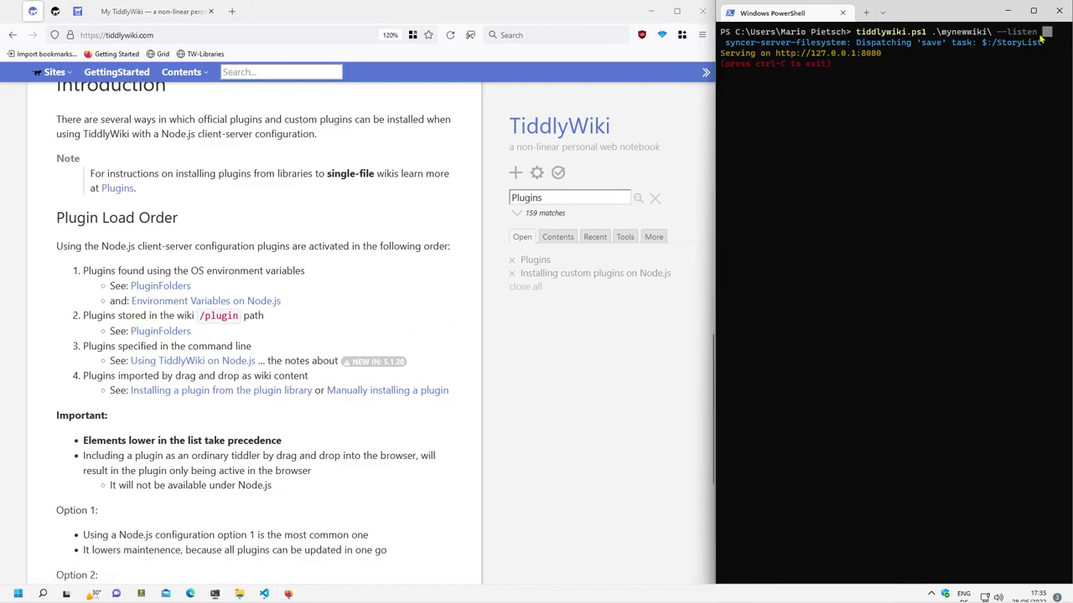
pyautogui.moveTo(1038, 35); pyautogui.dragTo(846, 34)
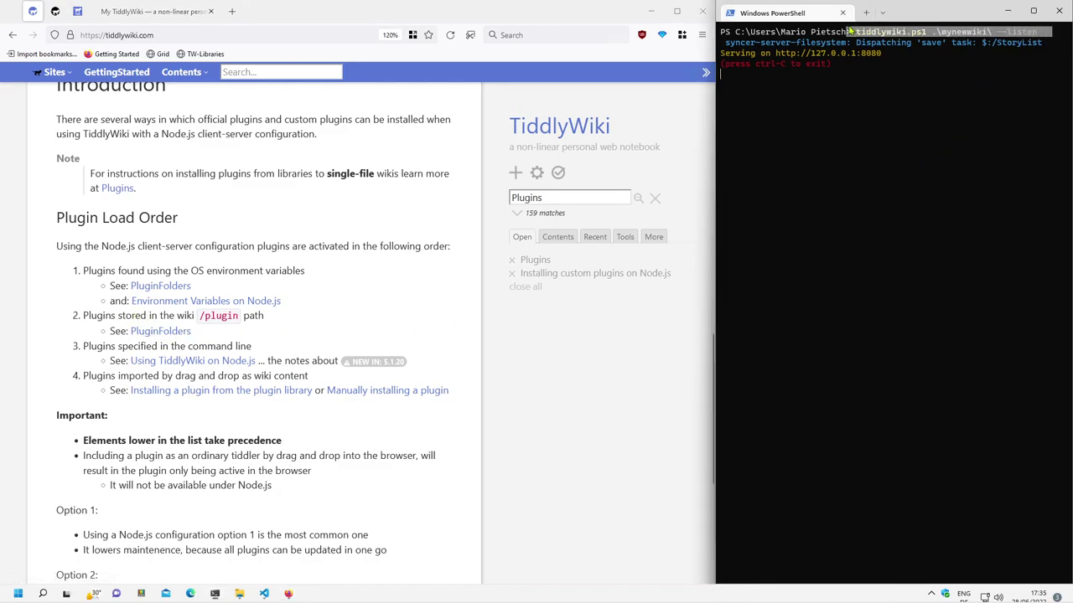
pyautogui.rightClick(837, 150)
# - Open PluginFolders and scroll past the relink folder tree to the example plugin.info JSON
pyautogui.click(159, 333)
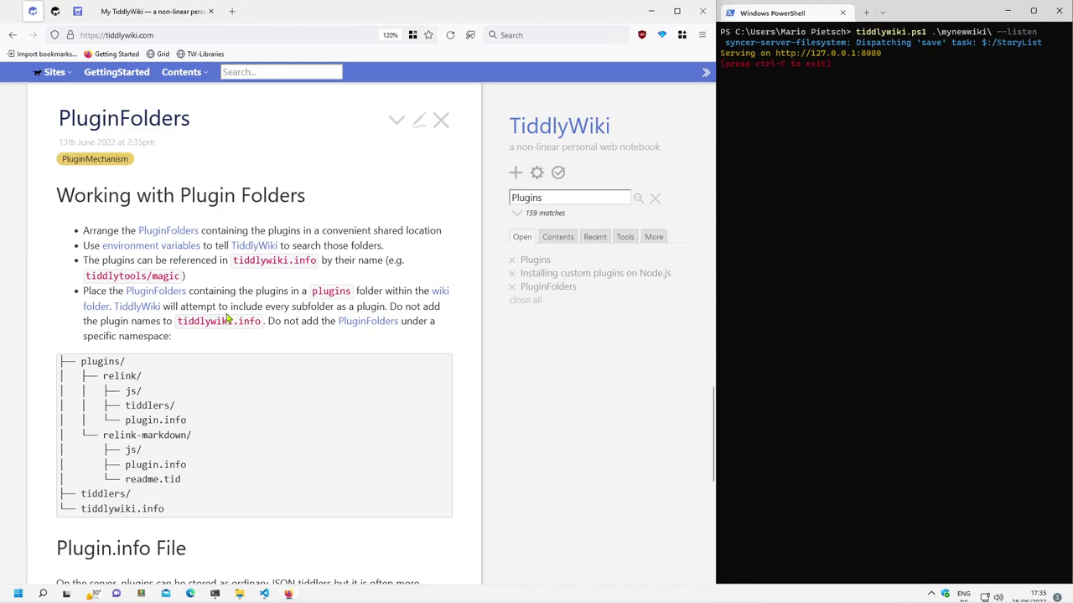
pyautogui.scroll(-2, 309, 331)
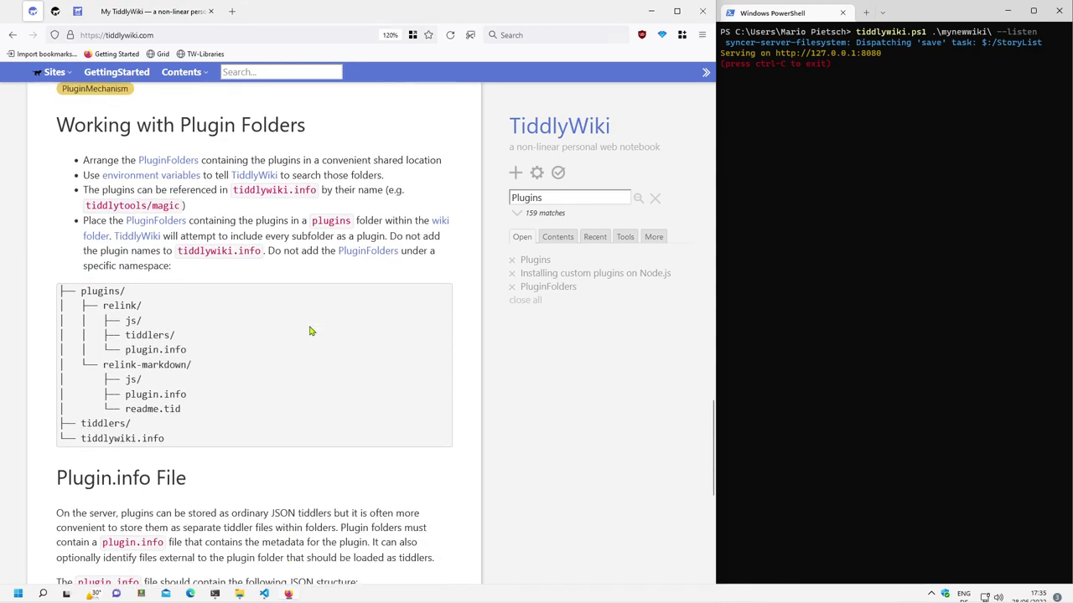
pyautogui.moveTo(85, 304); pyautogui.dragTo(182, 350)
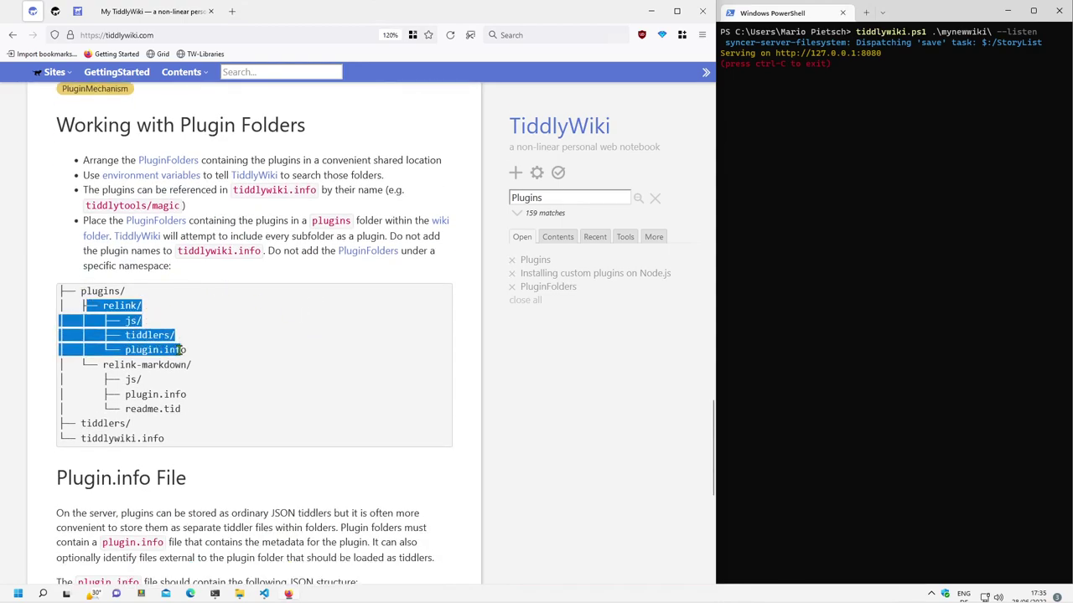
pyautogui.click(226, 350)
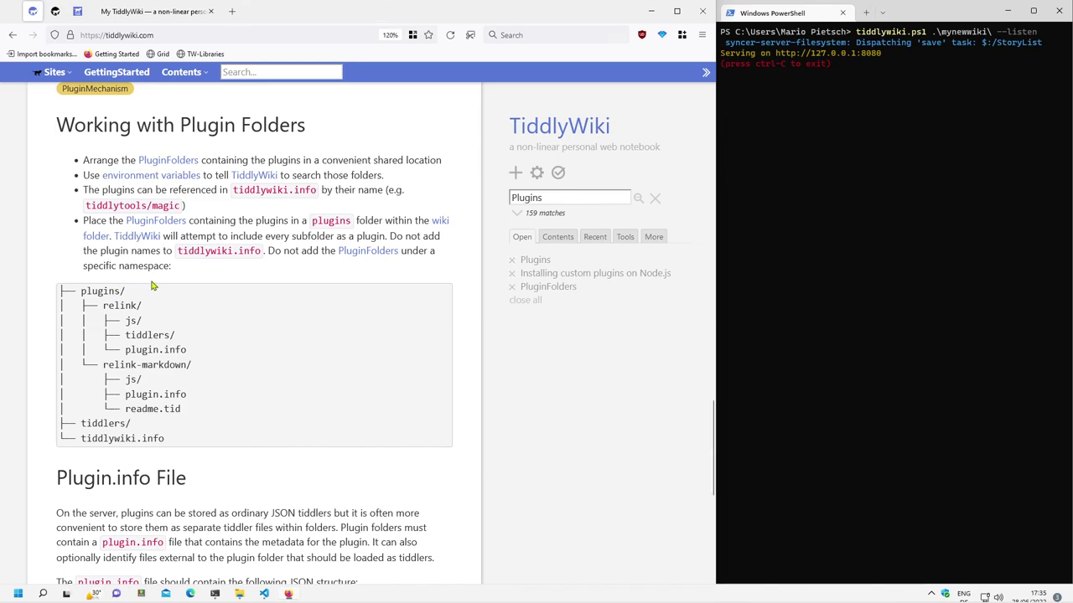
pyautogui.doubleClick(147, 352)
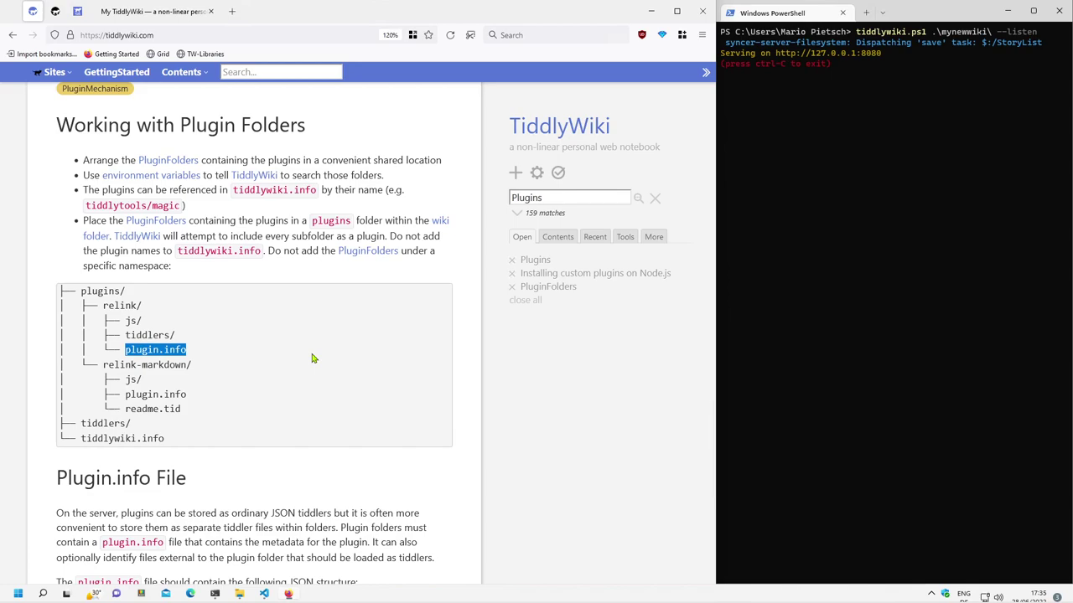
pyautogui.scroll(-3, 310, 359)
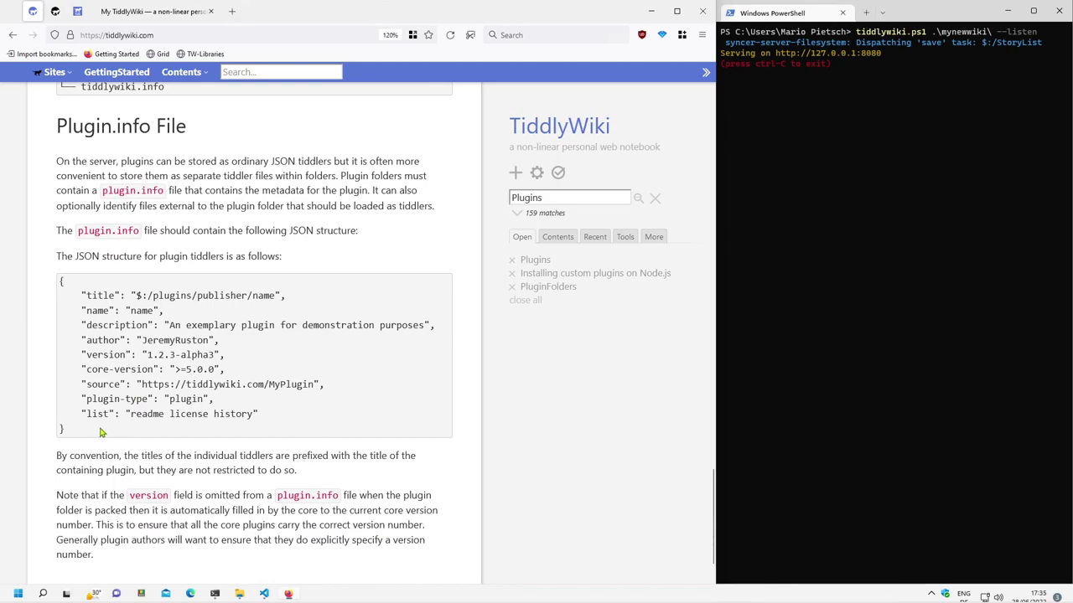
pyautogui.moveTo(60, 428)
pyautogui.mouseDown()
pyautogui.moveTo(49, 324)
pyautogui.moveTo(62, 281)
pyautogui.mouseUp()
pyautogui.hotkey('ctrl', 'c')
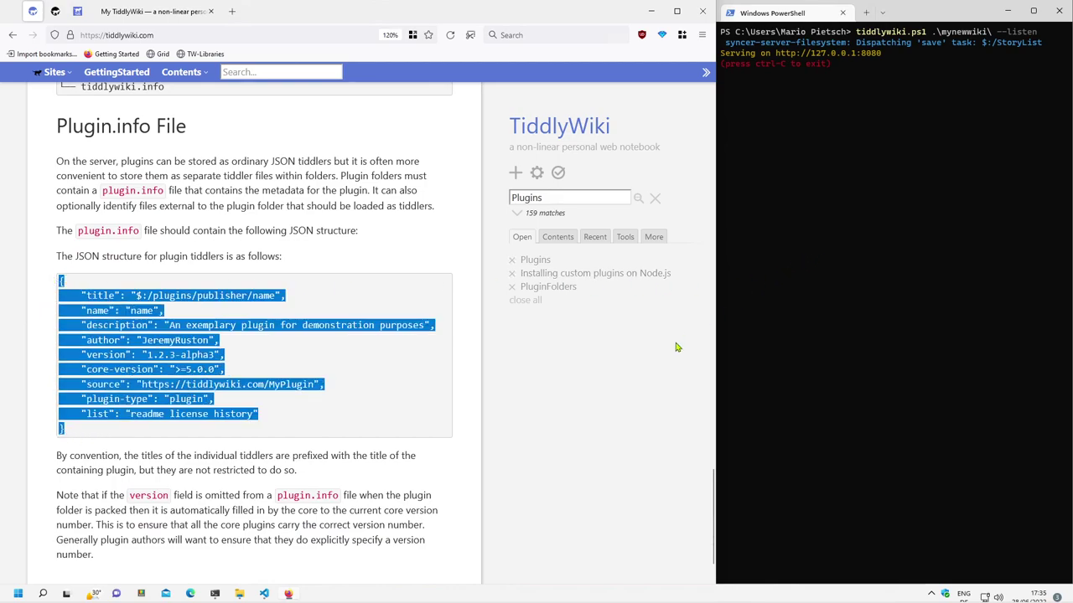
# - Save tiddlywiki.info with its flibbles/relink plugin entry
pyautogui.click(264, 595)
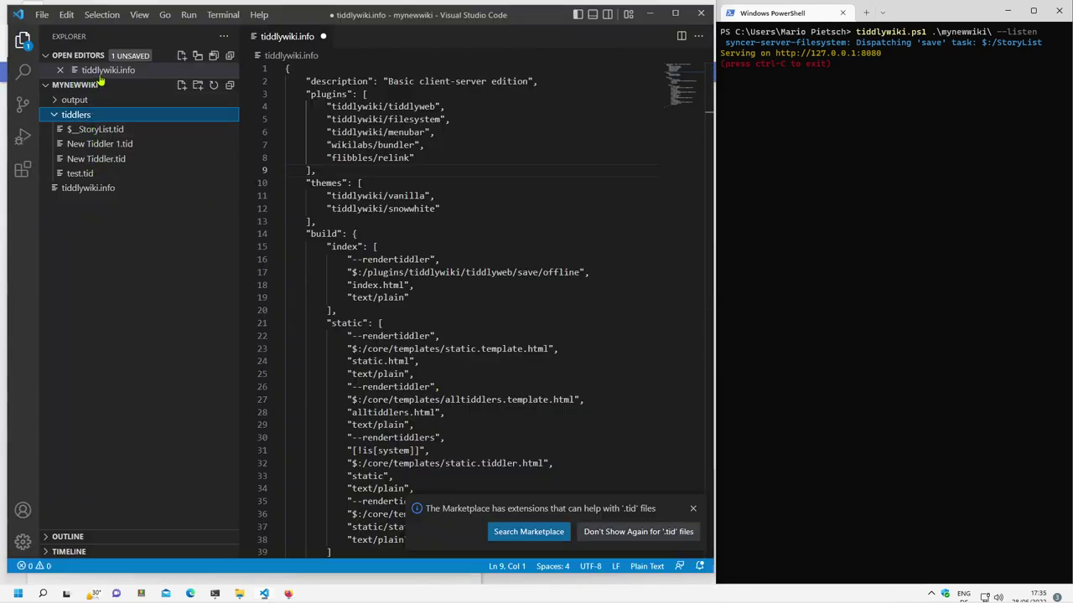
pyautogui.moveTo(130, 56)
pyautogui.click(121, 72)
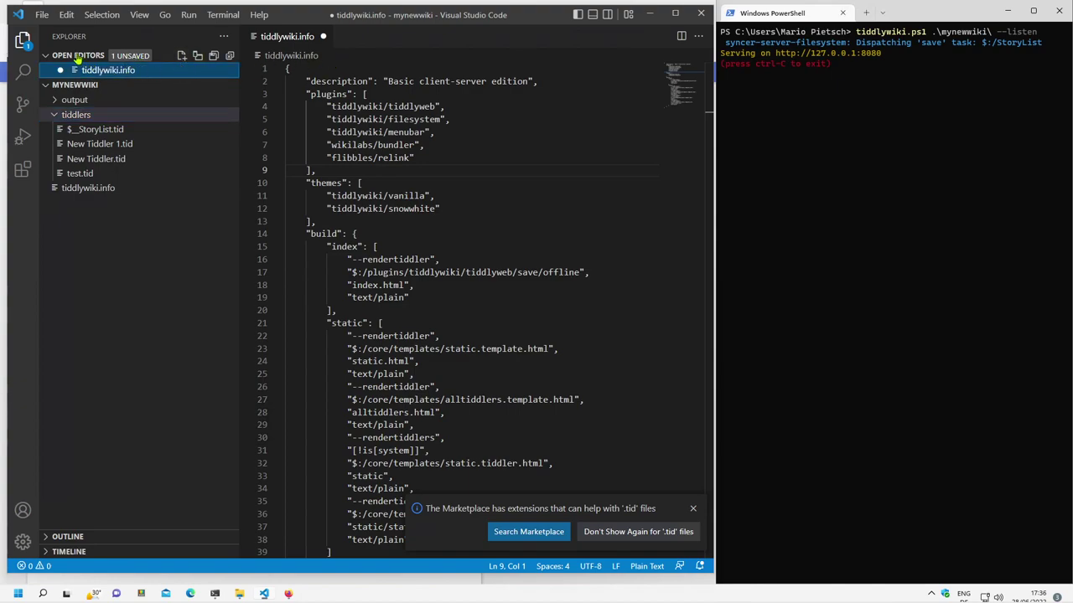
pyautogui.click(78, 56)
pyautogui.click(434, 157)
pyautogui.hotkey('ctrl', 's')
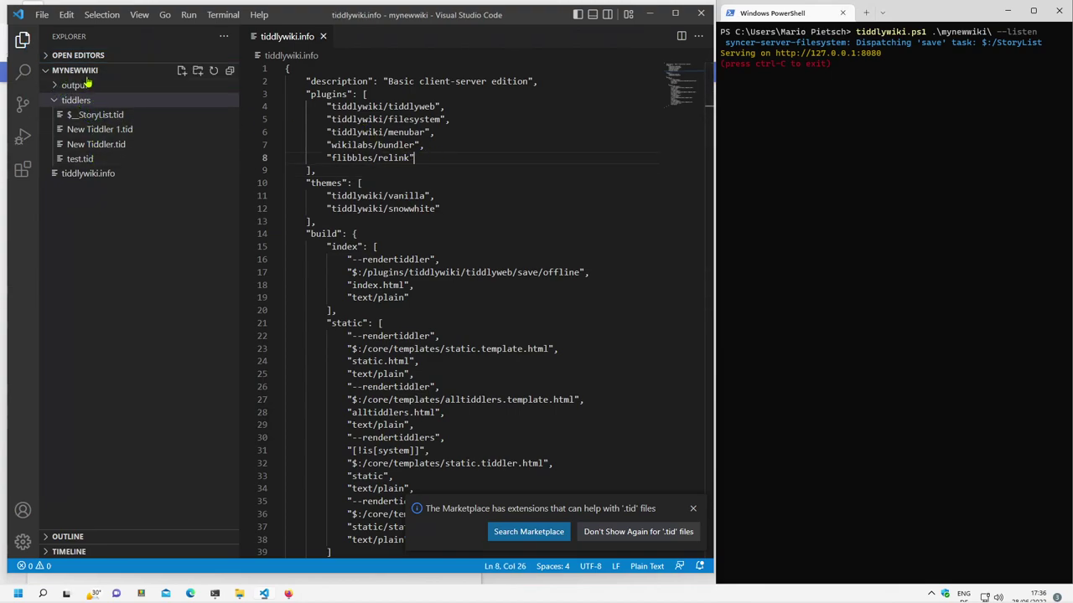
# - Create a plugins folder at the wiki root containing a test-plugin folder
pyautogui.click(136, 252)
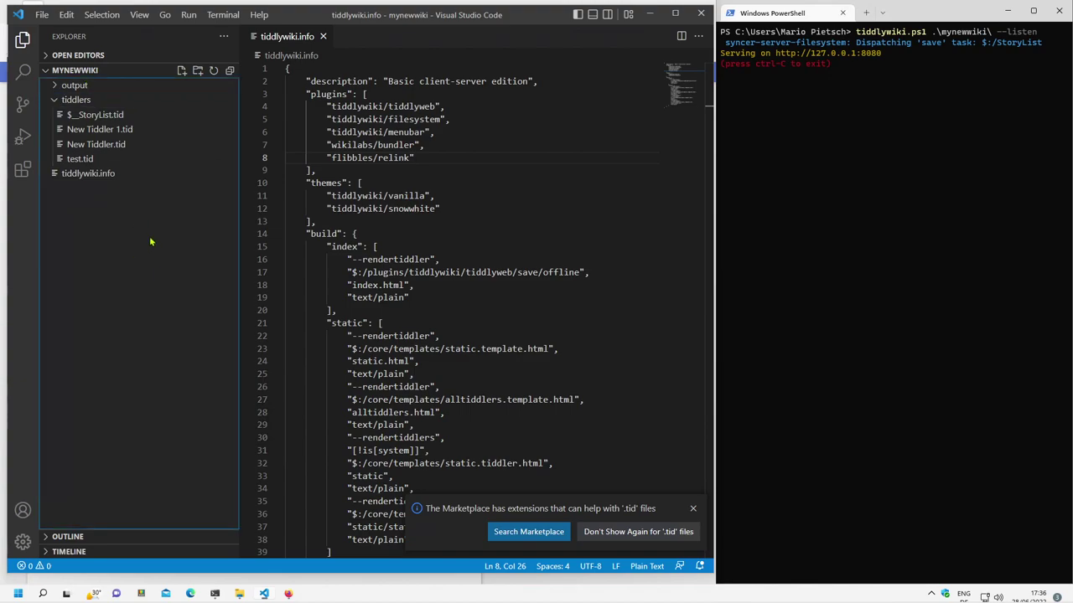
pyautogui.click(199, 72)
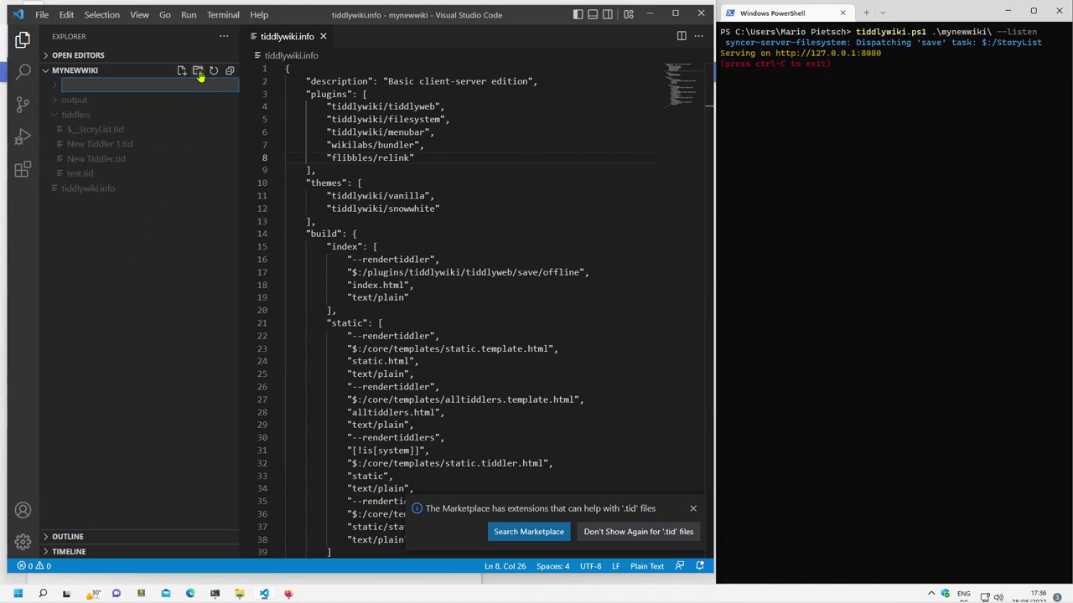
pyautogui.write('plugins')
pyautogui.press('Return')
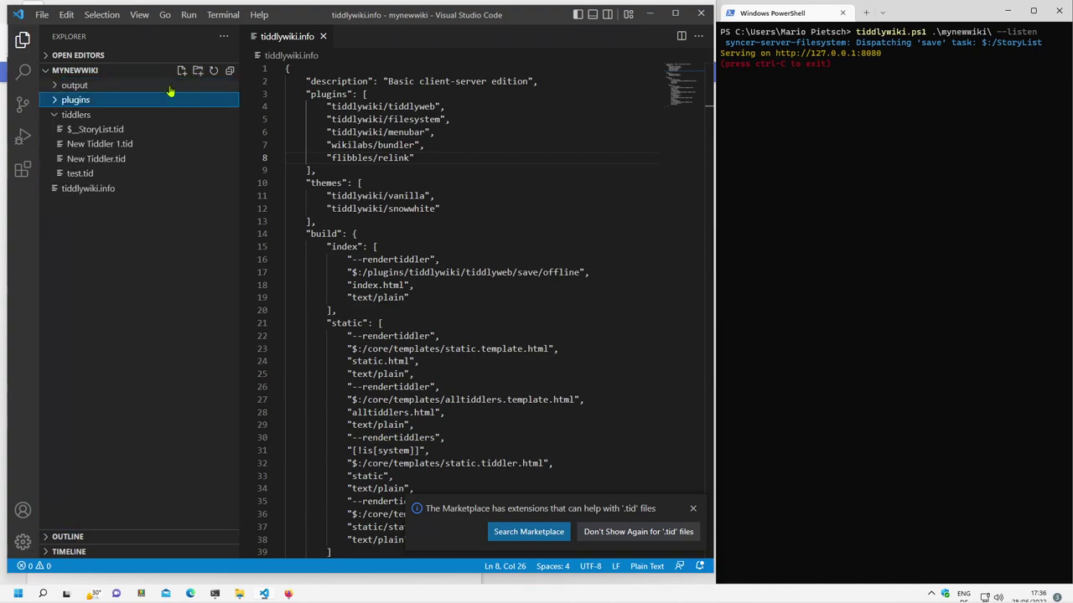
pyautogui.rightClick(132, 106)
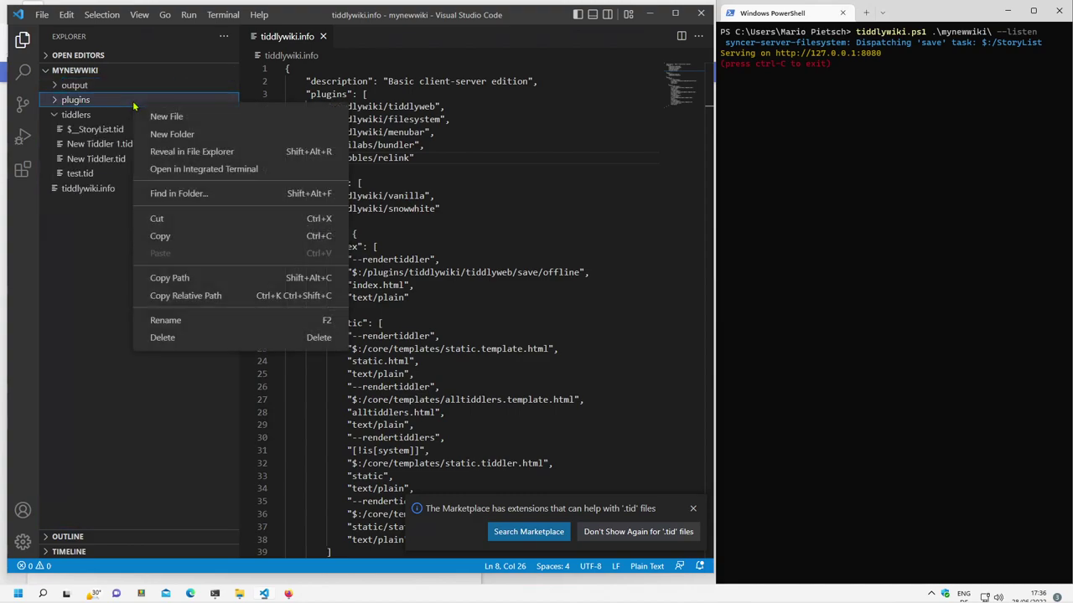
pyautogui.click(177, 135)
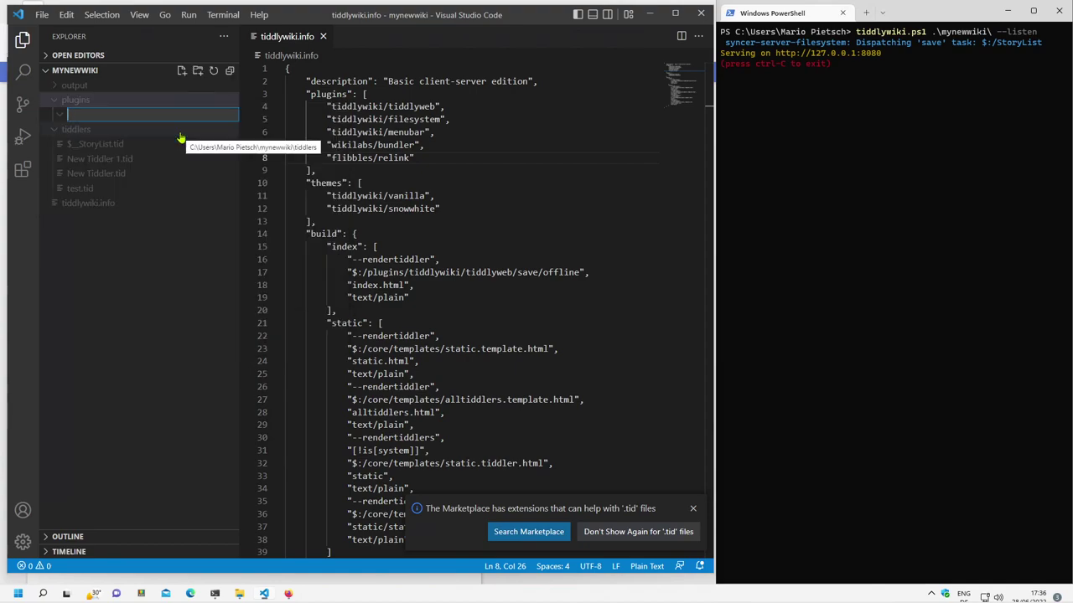
pyautogui.write('test-plugin')
pyautogui.press('Return')
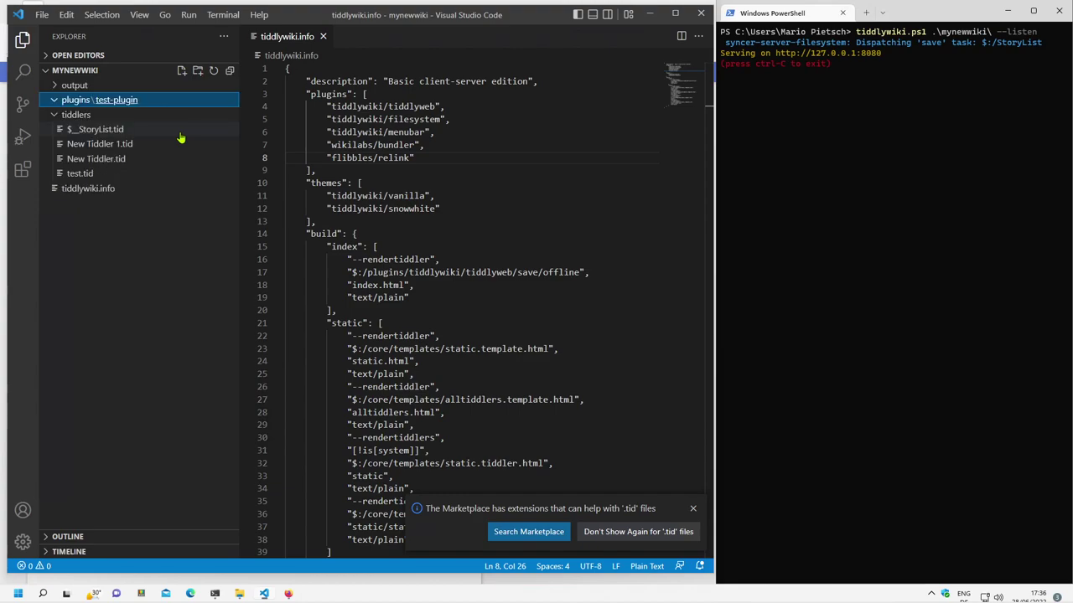
# - Add a new file in test-plugin named plugin.info
pyautogui.rightClick(114, 103)
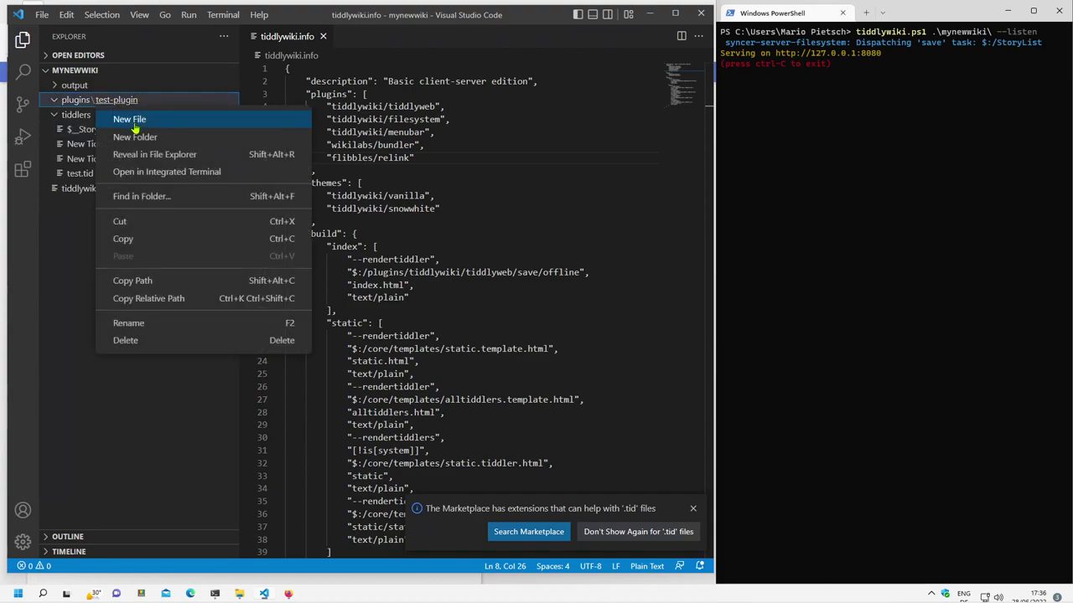
pyautogui.click(133, 120)
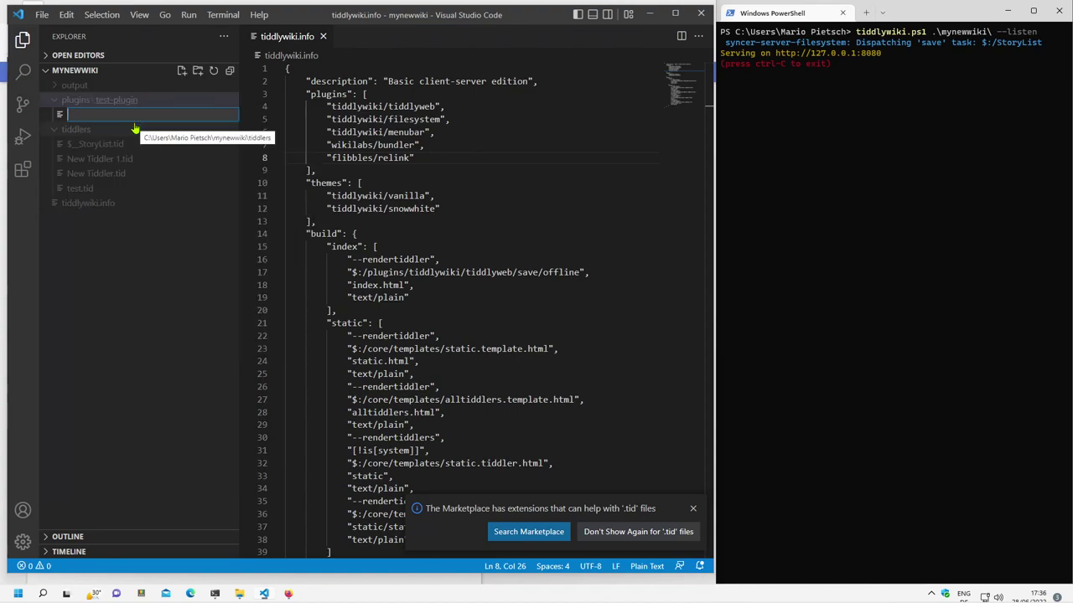
pyautogui.write('plugin.')
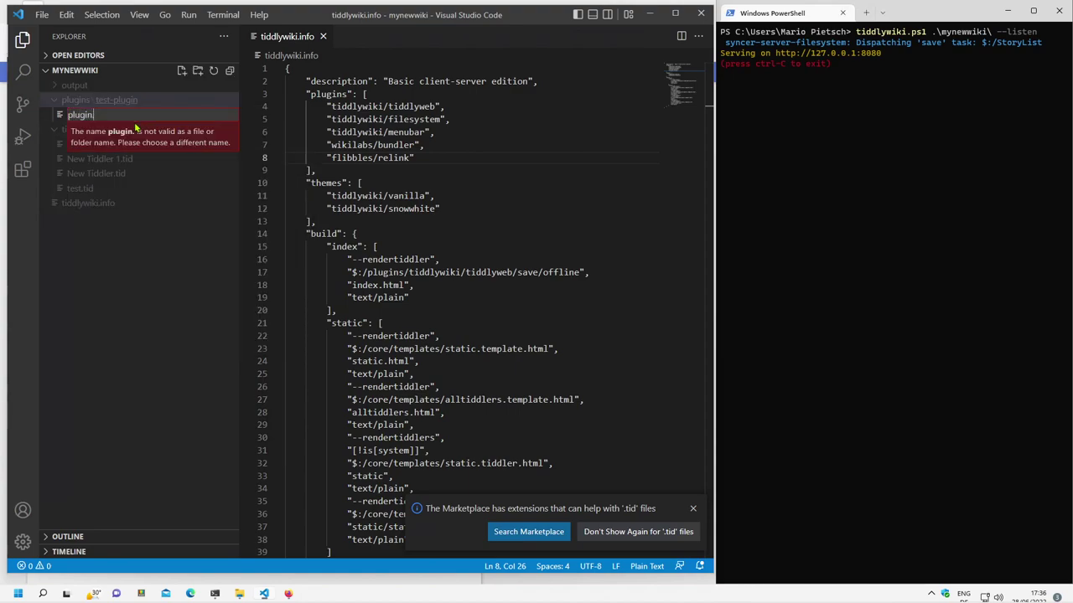
pyautogui.write('info')
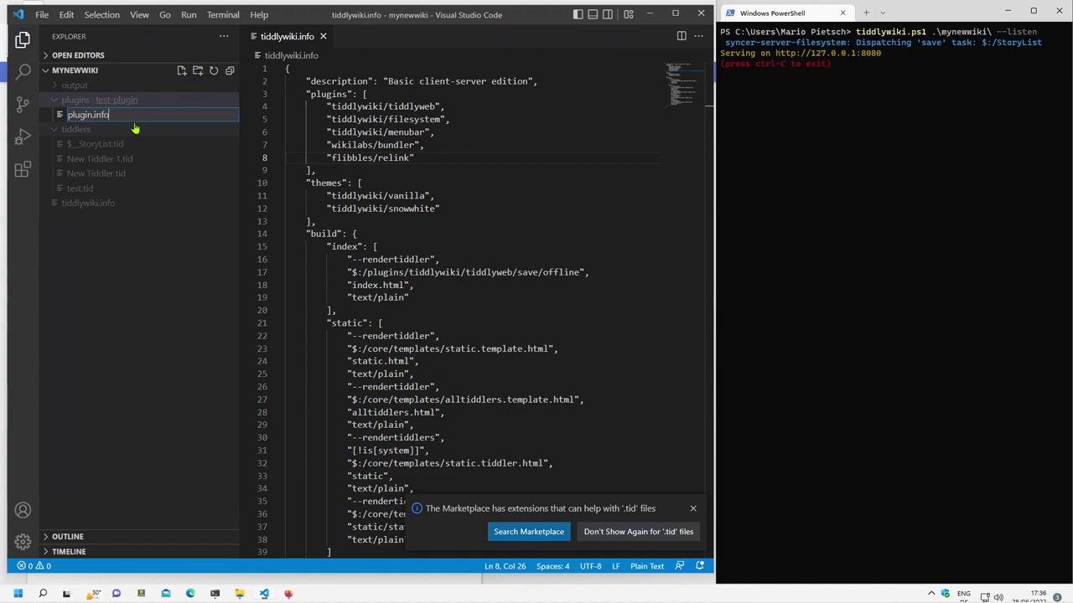
# - Paste the sample JSON into plugin.info and set the title to $:/plugins/pm/test-plugin
pyautogui.press('Return')
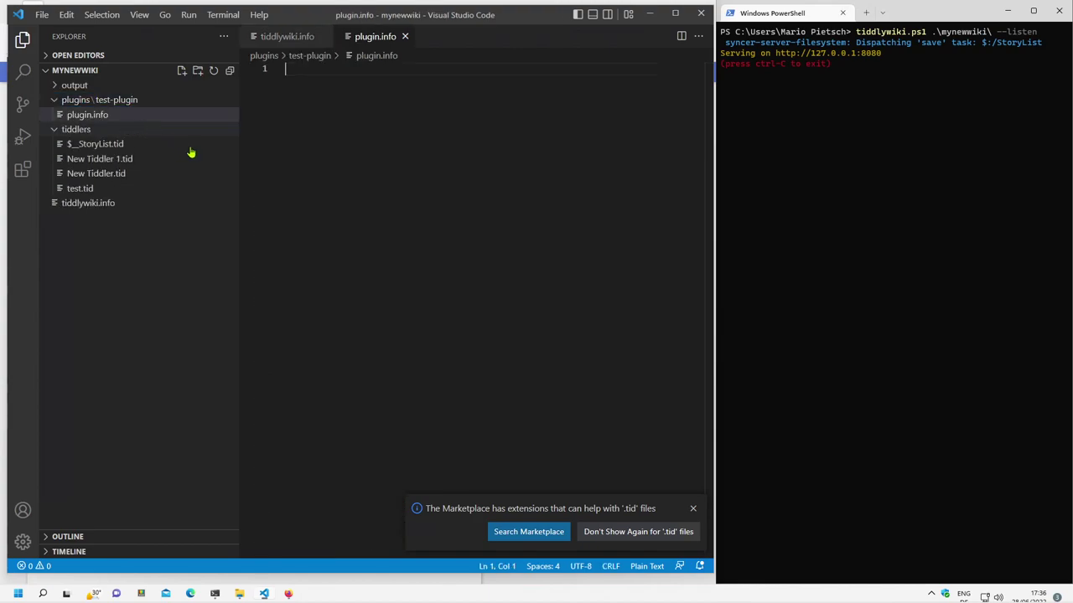
pyautogui.hotkey('ctrl', 'v')
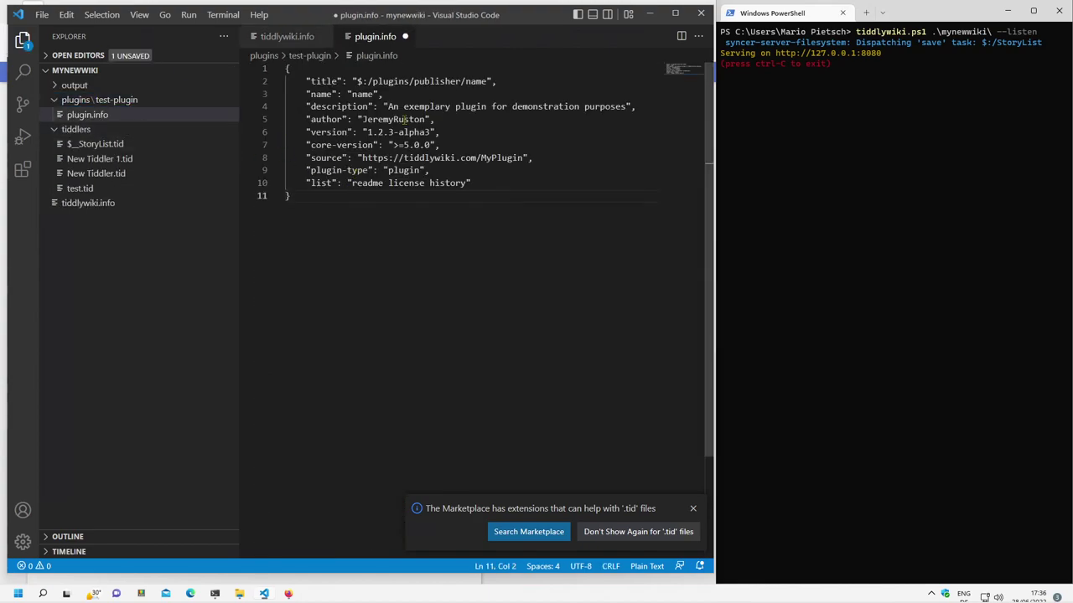
pyautogui.click(394, 82)
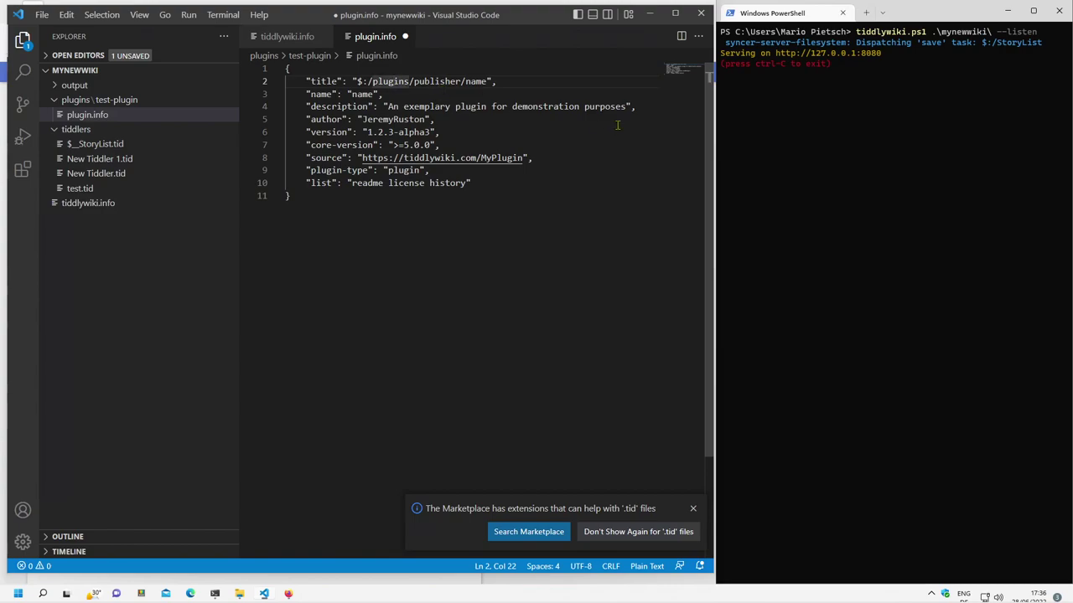
pyautogui.press('Right')
pyautogui.press('Right')
pyautogui.press('Right')
pyautogui.press('Right')
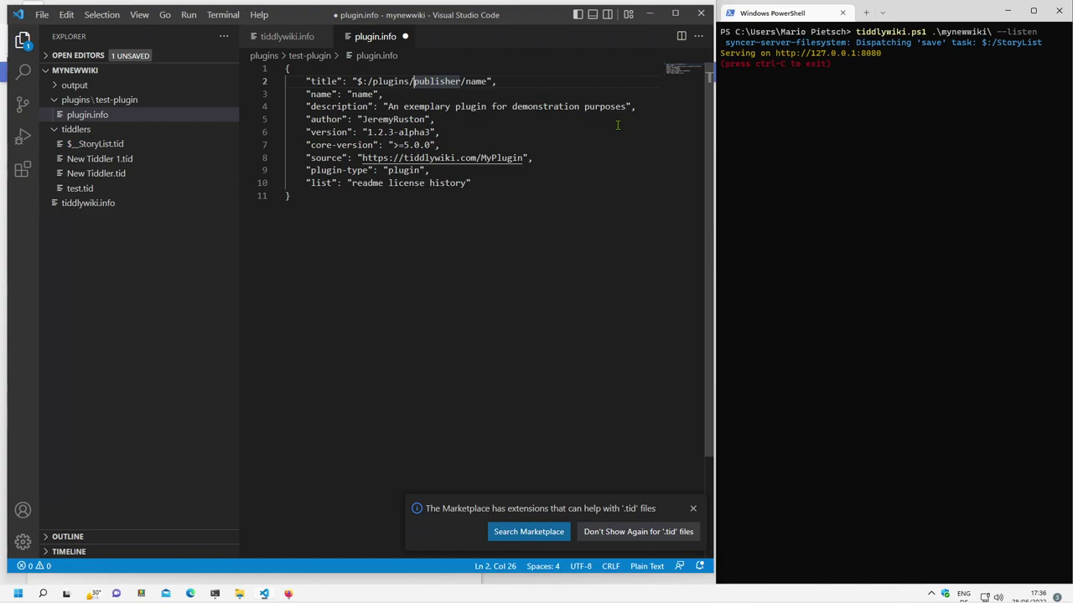
pyautogui.press('Left')
pyautogui.hotkey('ctrl', 'shift', 'Left')
pyautogui.hotkey('ctrl', 'shift', 'Left')
pyautogui.hotkey('shift', 'Left')
pyautogui.hotkey('shift', 'Right')
pyautogui.hotkey('shift', 'Right')
pyautogui.hotkey('shift', 'Right')
pyautogui.hotkey('ctrl', 'shift', 'Right')
pyautogui.hotkey('shift', 'Right')
pyautogui.hotkey('shift', 'Right')
pyautogui.hotkey('shift', 'Right')
pyautogui.press('Left')
pyautogui.press('Right')
pyautogui.hotkey('shift', 'Right')
pyautogui.hotkey('shift', 'Right')
pyautogui.hotkey('shift', 'Right')
pyautogui.hotkey('shift', 'Right')
pyautogui.hotkey('shift', 'Right')
pyautogui.hotkey('shift', 'Right')
pyautogui.hotkey('shift', 'Right')
pyautogui.hotkey('shift', 'Right')
pyautogui.write('pm')
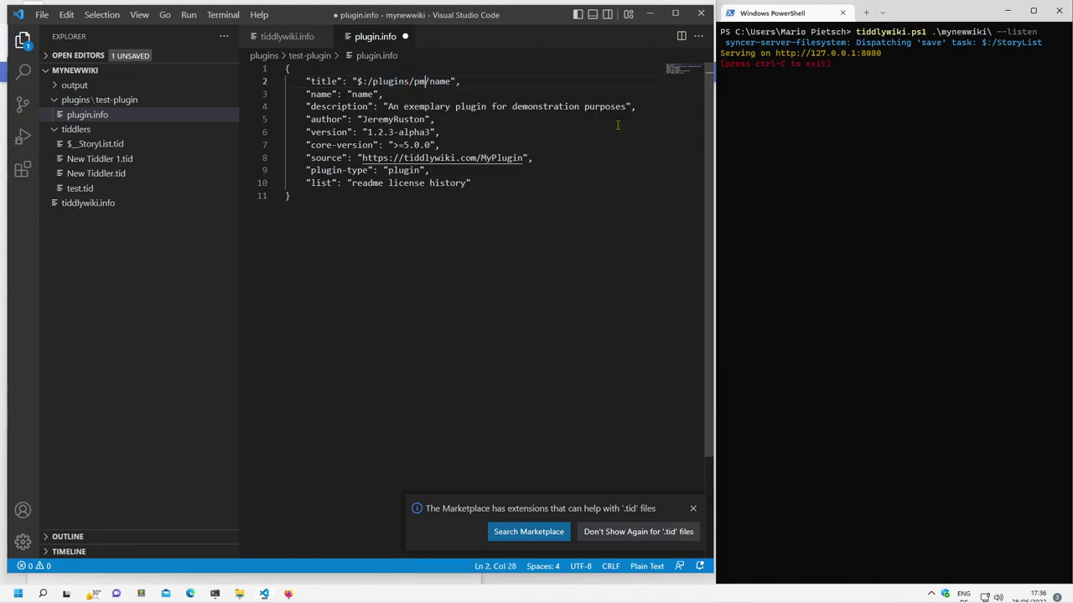
pyautogui.hotkey('shift', 'Right')
pyautogui.hotkey('shift', 'Right')
pyautogui.hotkey('shift', 'Right')
pyautogui.hotkey('shift', 'Left')
pyautogui.hotkey('shift', 'Left')
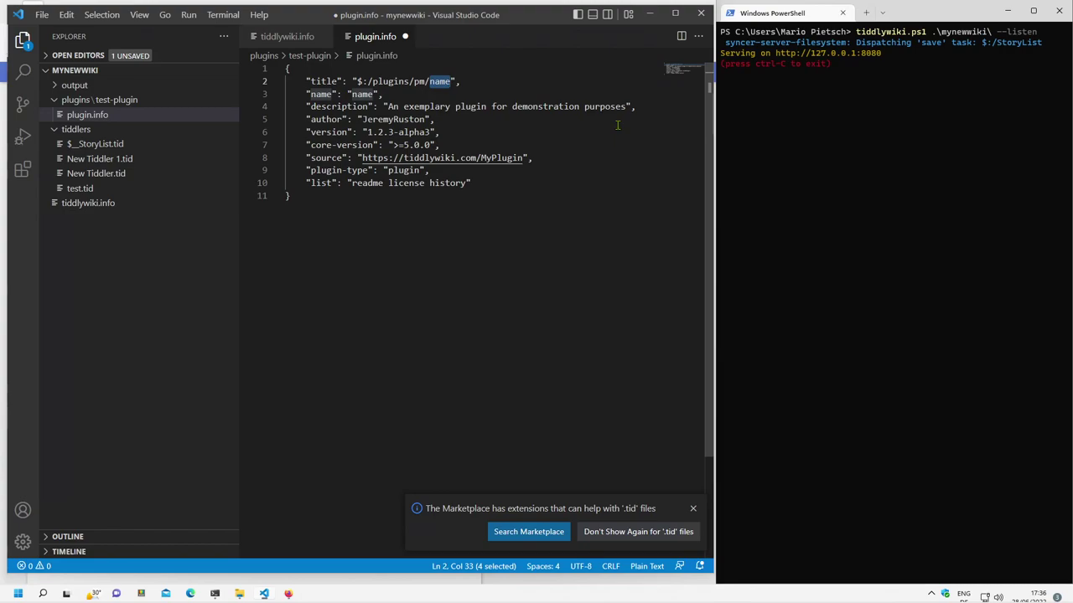
pyautogui.write('tee')
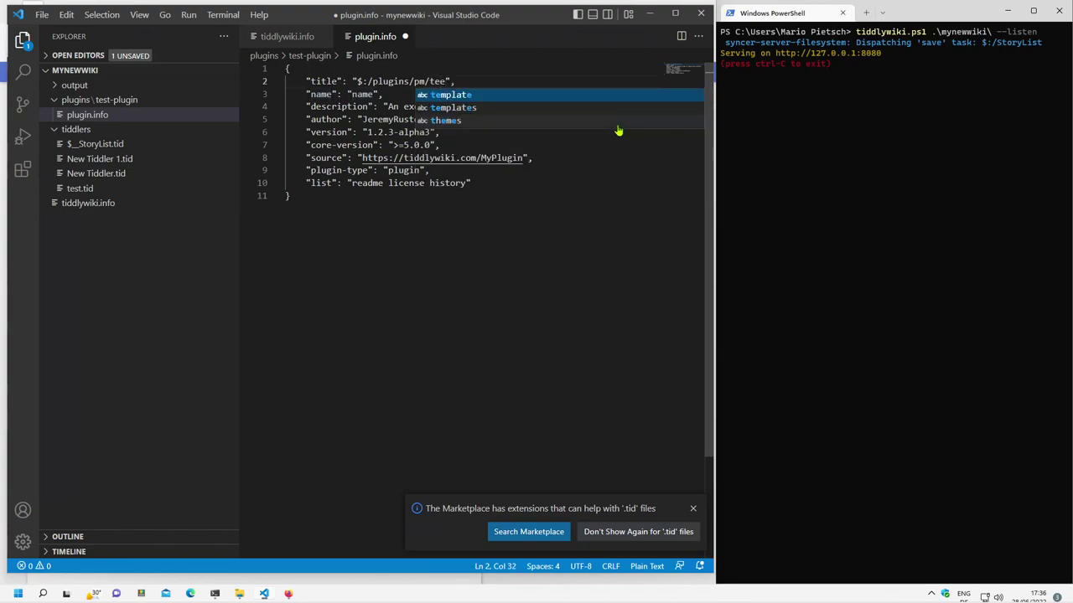
pyautogui.press('BackSpace')
pyautogui.write('st-plugin')
# - Set the name to 'Test Plugin' and replace the description with a short one
pyautogui.press('Escape')
pyautogui.press('Left')
pyautogui.press('Left')
pyautogui.hotkey('shift', 'Left')
pyautogui.hotkey('shift', 'Left')
pyautogui.hotkey('shift', 'Left')
pyautogui.hotkey('shift', 'Left')
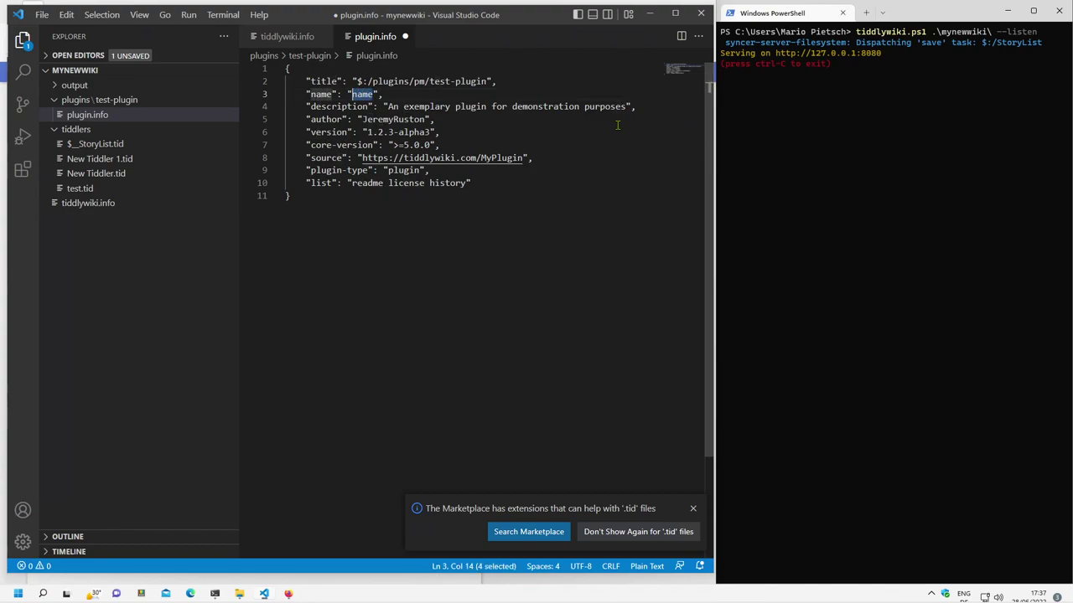
pyautogui.write('Test Plugin')
pyautogui.press('Escape')
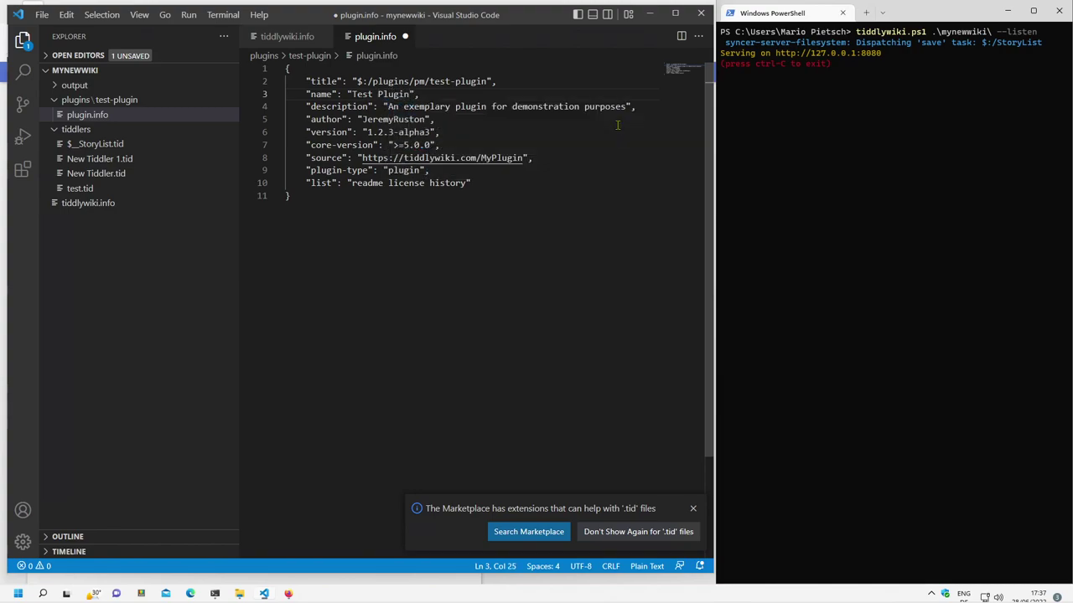
pyautogui.press('Down')
pyautogui.press('Left')
pyautogui.press('Left')
pyautogui.press('Left')
pyautogui.press('Left')
pyautogui.hotkey('shift', 'End')
pyautogui.hotkey('shift', 'Left')
pyautogui.write('A short descri')
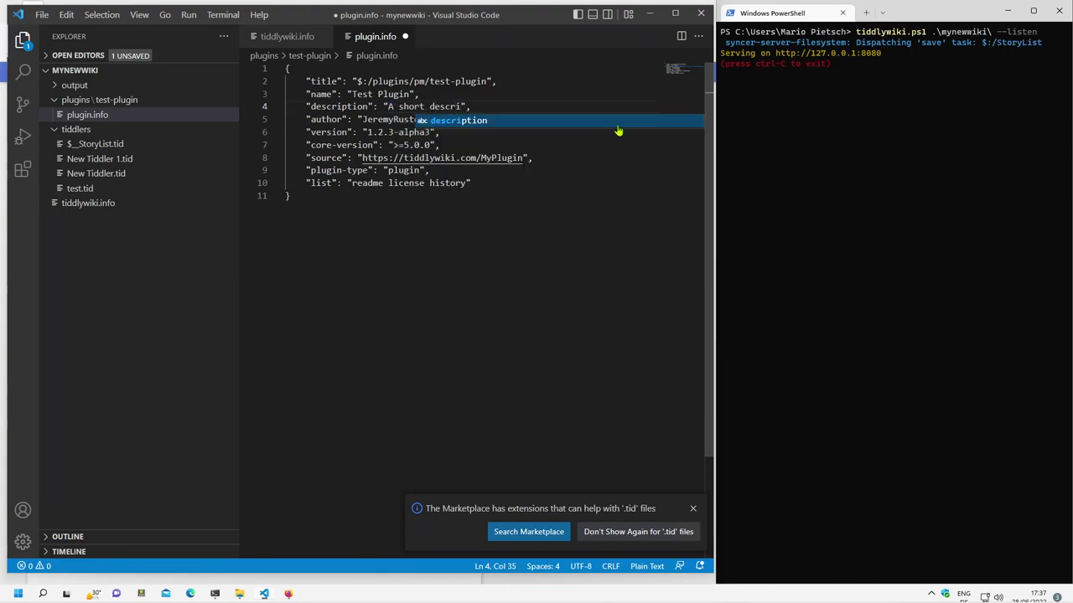
pyautogui.write('ption aob')
pyautogui.press('BackSpace')
pyautogui.press('BackSpace')
pyautogui.press('BackSpace')
pyautogui.press('BackSpace')
pyautogui.write('about test')
pyautogui.press('Escape')
# - Set the author to pmario and the version to 0.0.1
pyautogui.press('Down')
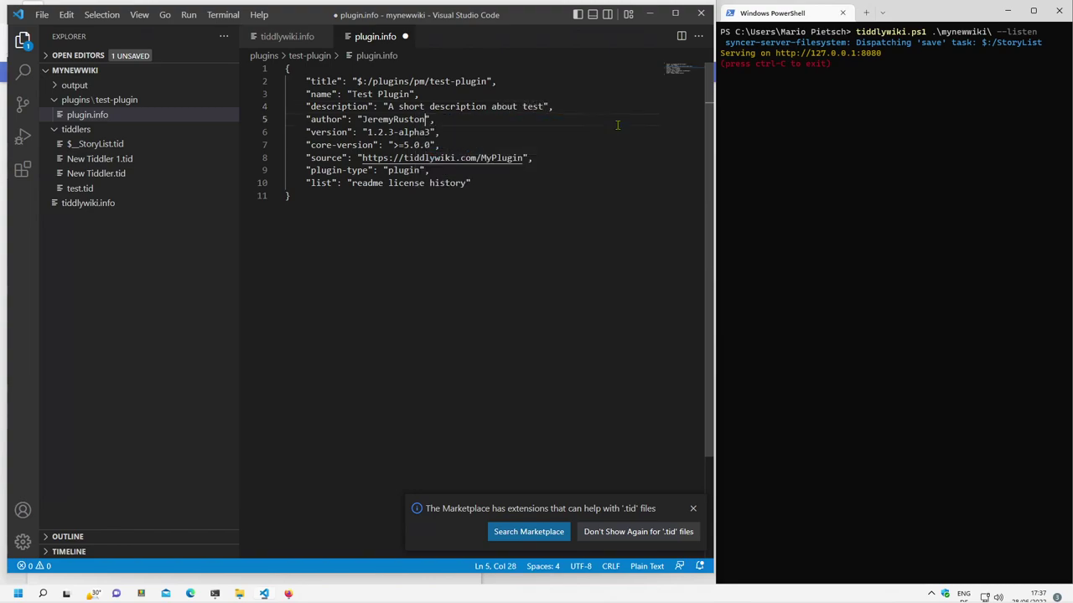
pyautogui.hotkey('shift', 'Left')
pyautogui.hotkey('shift', 'Left')
pyautogui.hotkey('shift', 'Left')
pyautogui.hotkey('shift', 'Left')
pyautogui.hotkey('shift', 'Left')
pyautogui.hotkey('shift', 'Left')
pyautogui.hotkey('shift', 'Left')
pyautogui.hotkey('shift', 'Left')
pyautogui.write('pmario')
pyautogui.press('Down')
pyautogui.press('Left')
pyautogui.press('Left')
pyautogui.press('Left')
pyautogui.press('Left')
pyautogui.hotkey('shift', 'Right')
pyautogui.hotkey('shift', 'Right')
pyautogui.hotkey('shift', 'Right')
pyautogui.write('0')
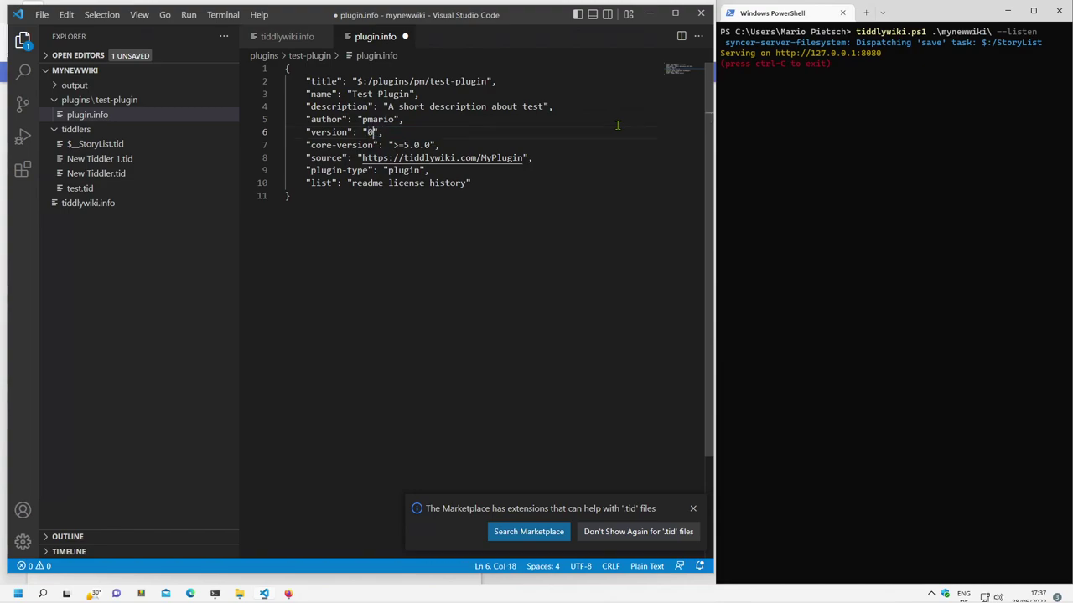
pyautogui.write('.0.1')
# - Change core-version to >=5.1.0 and select the source line
pyautogui.press('Down')
pyautogui.press('Home')
pyautogui.press('End')
pyautogui.press('Down')
pyautogui.press('Home')
pyautogui.hotkey('shift', 'Down')
pyautogui.press('Left')
pyautogui.press('Left')
pyautogui.press('Left')
pyautogui.press('BackSpace')
pyautogui.write('1')
pyautogui.press('Down')
pyautogui.press('Home')
pyautogui.hotkey('shift', 'Down')
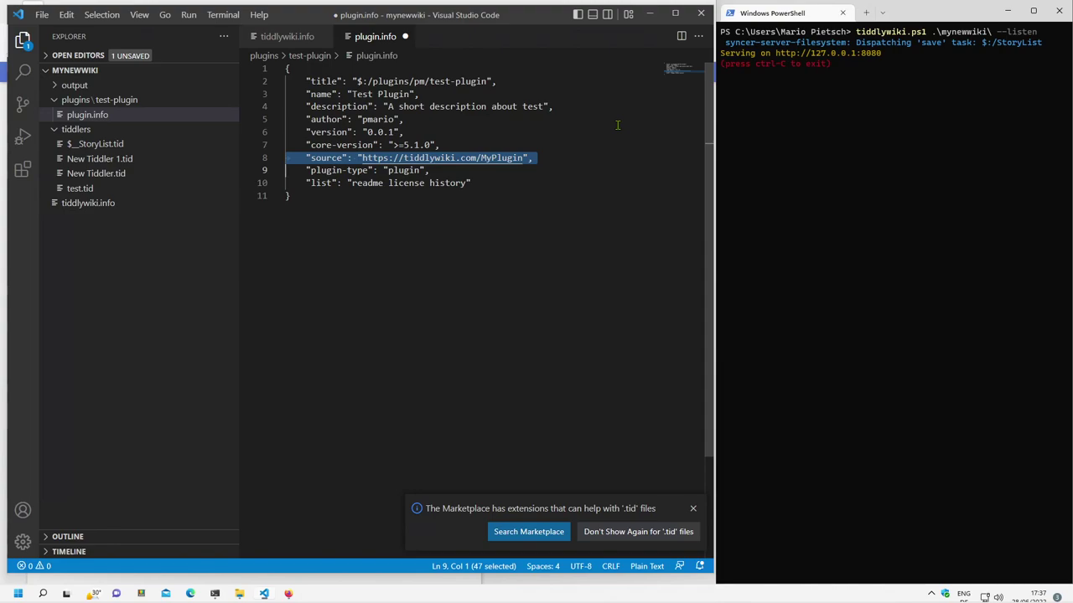
# - Delete the source line and check the list value naming readme, license and history
pyautogui.press('Delete')
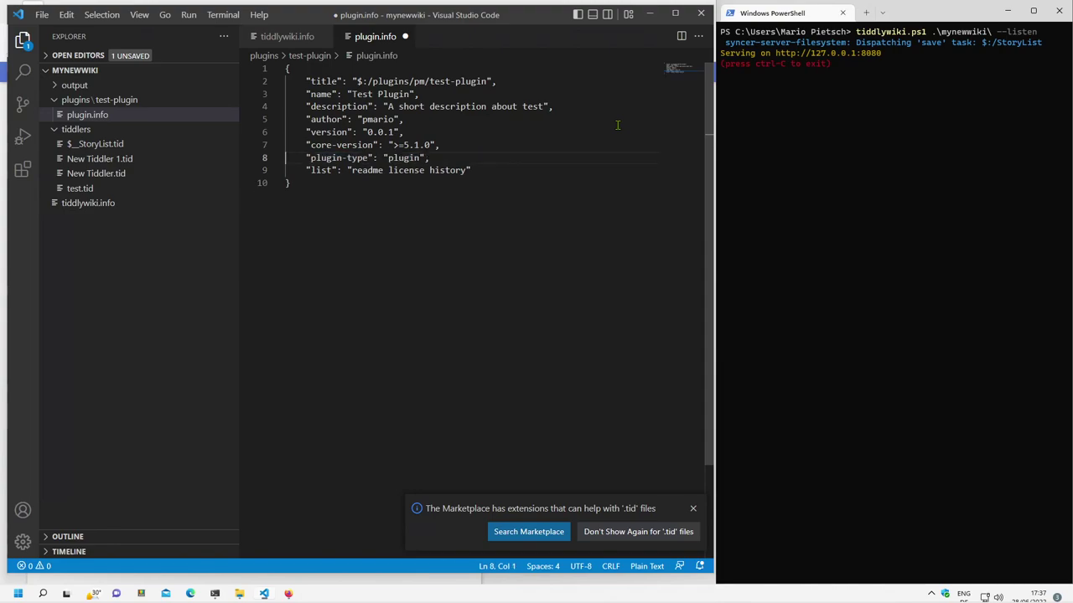
pyautogui.press('End')
pyautogui.press('Left')
pyautogui.press('Left')
pyautogui.press('Left')
pyautogui.press('Left')
pyautogui.press('Left')
pyautogui.press('Left')
pyautogui.press('Left')
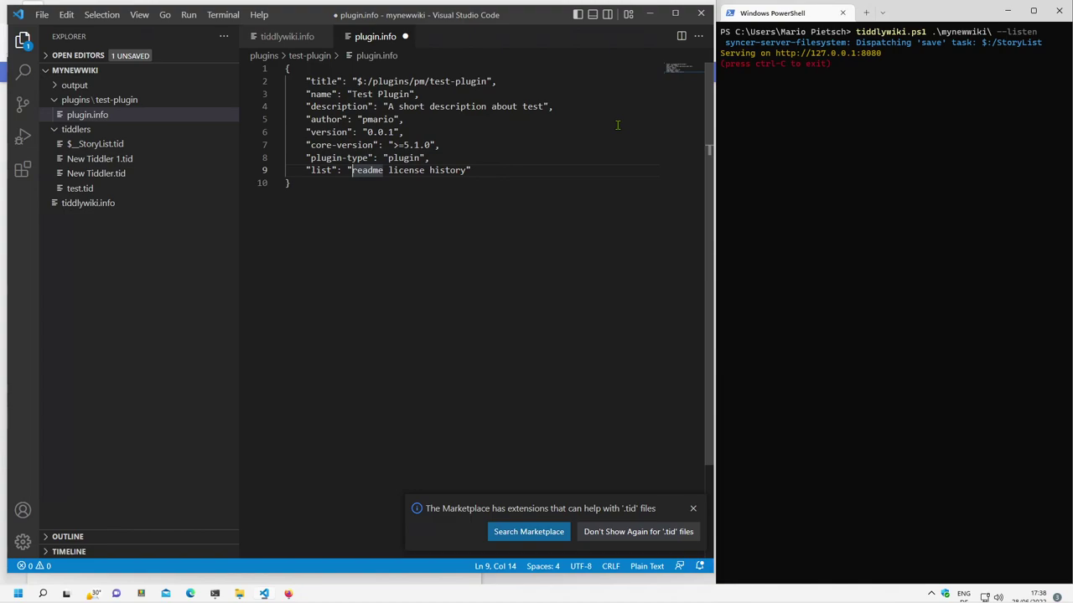
pyautogui.hotkey('ctrl', 'Right')
pyautogui.hotkey('ctrl', 'Right')
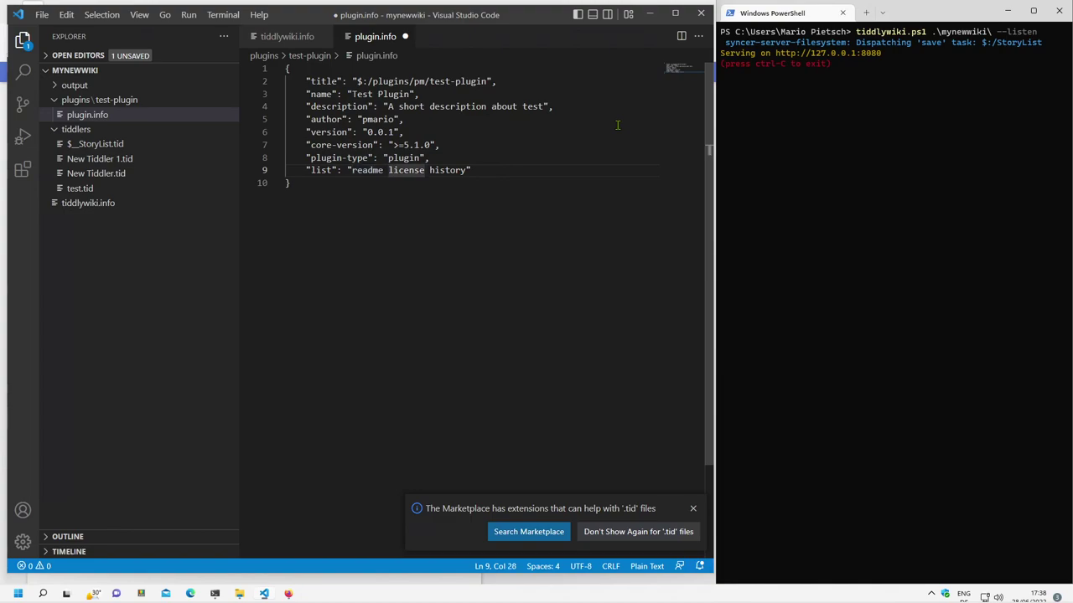
pyautogui.hotkey('ctrl', 'Right')
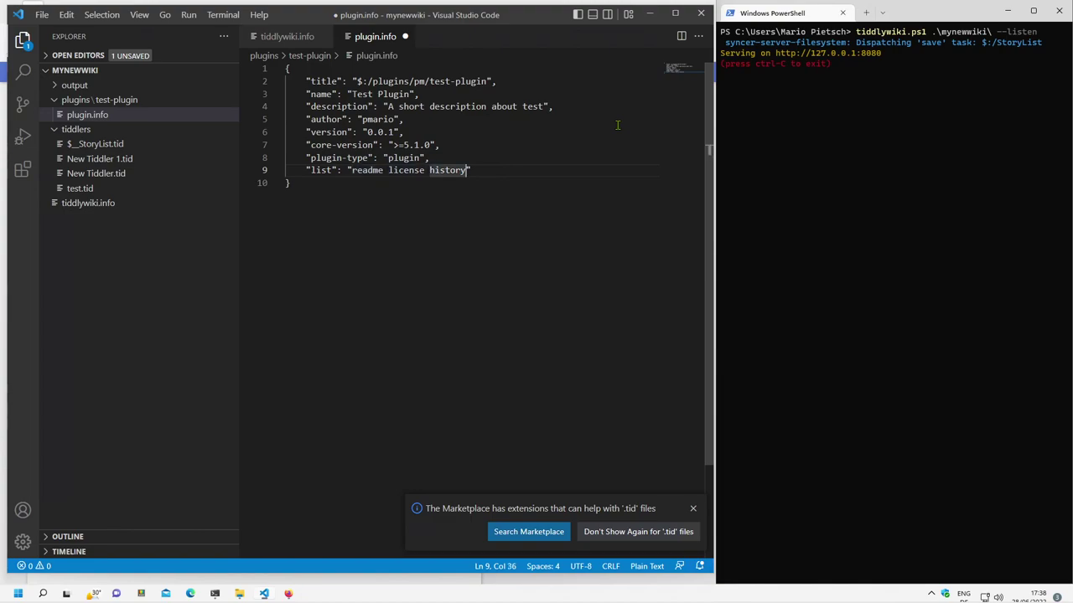
# - Show the installed plugins list in TiddlyWiki's Control Panel
pyautogui.click(287, 593)
pyautogui.click(316, 267)
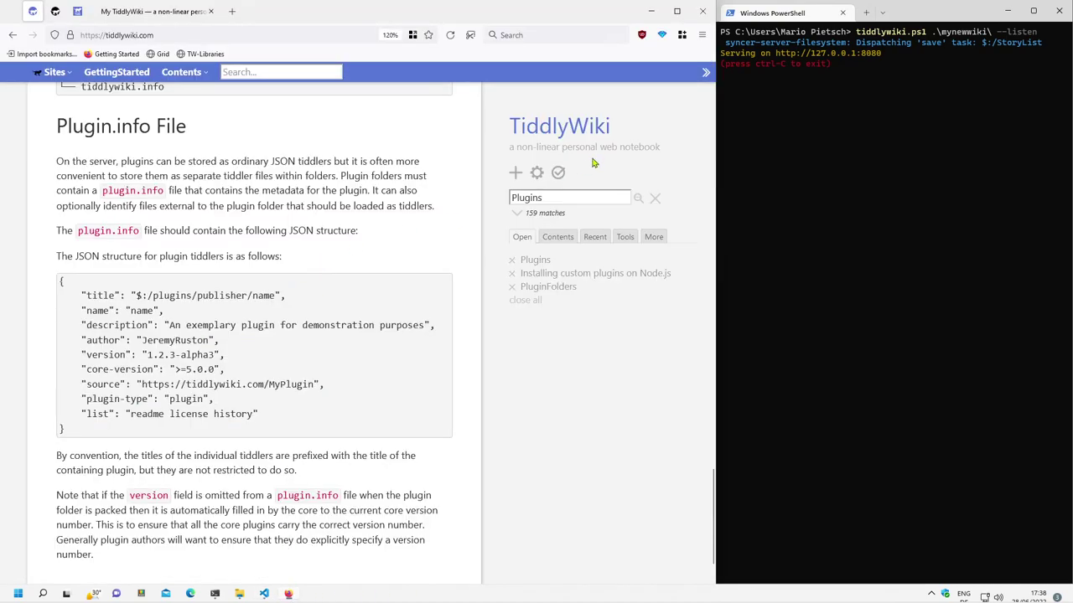
pyautogui.click(537, 173)
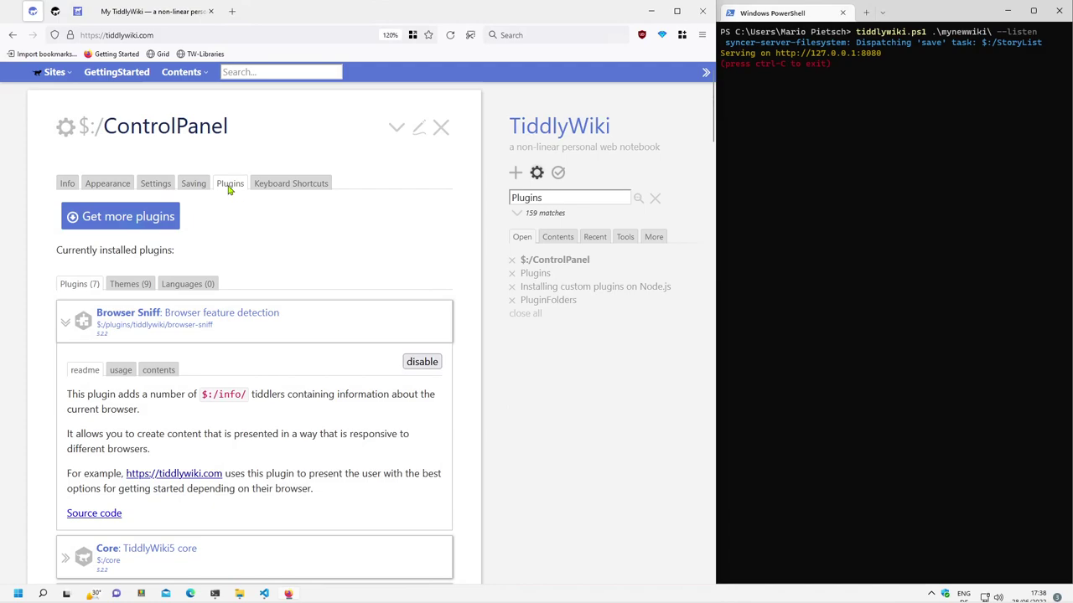
pyautogui.scroll(-1, 151, 251)
# - Expand Browser Sniff and view its usage, contents and readme tabs
pyautogui.click(65, 252)
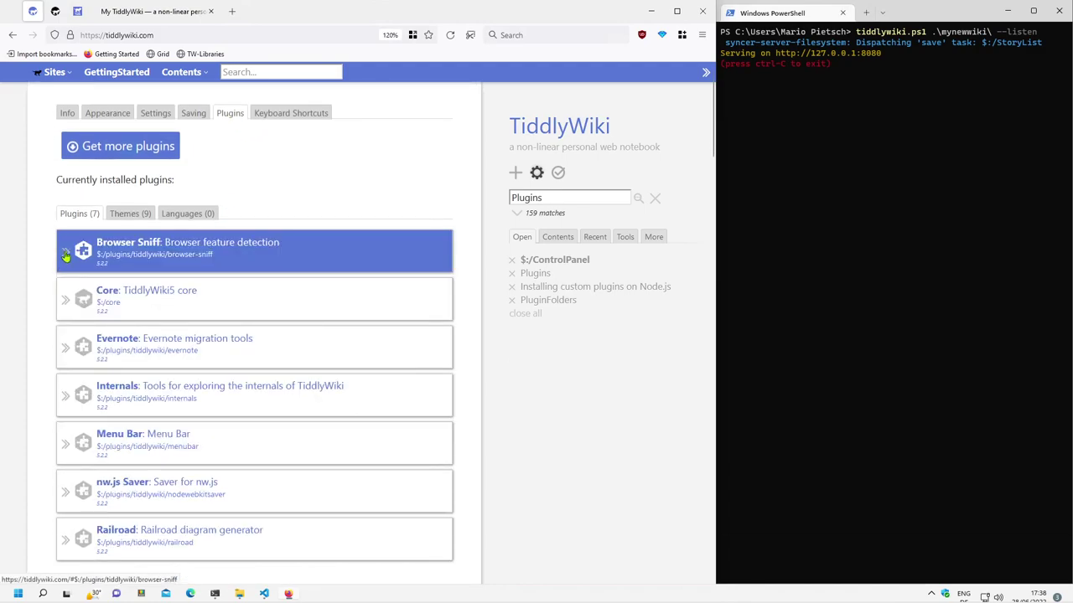
pyautogui.click(65, 252)
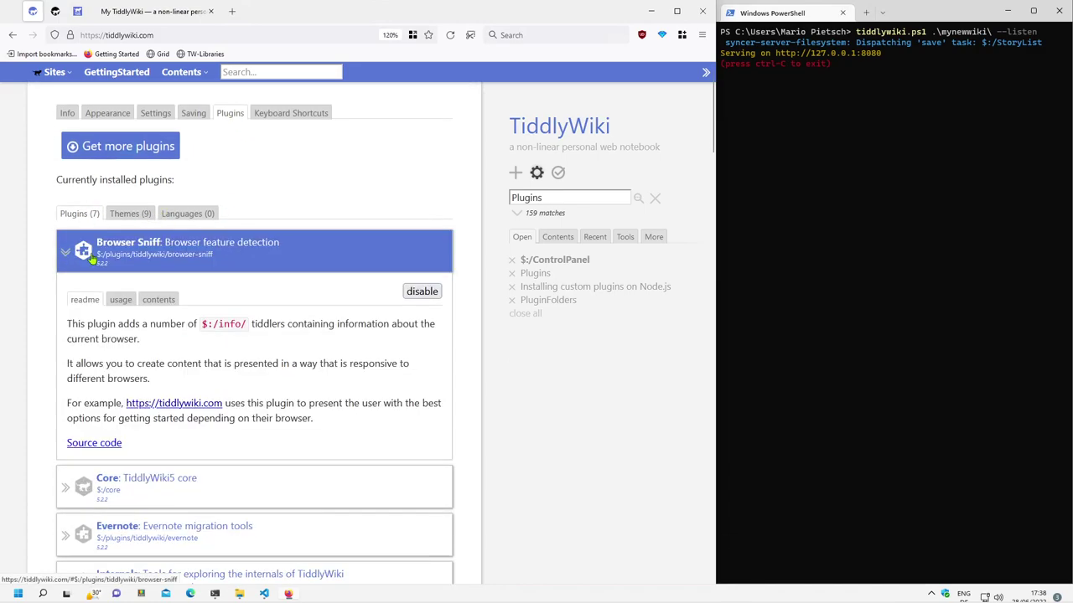
pyautogui.scroll(-1, 280, 236)
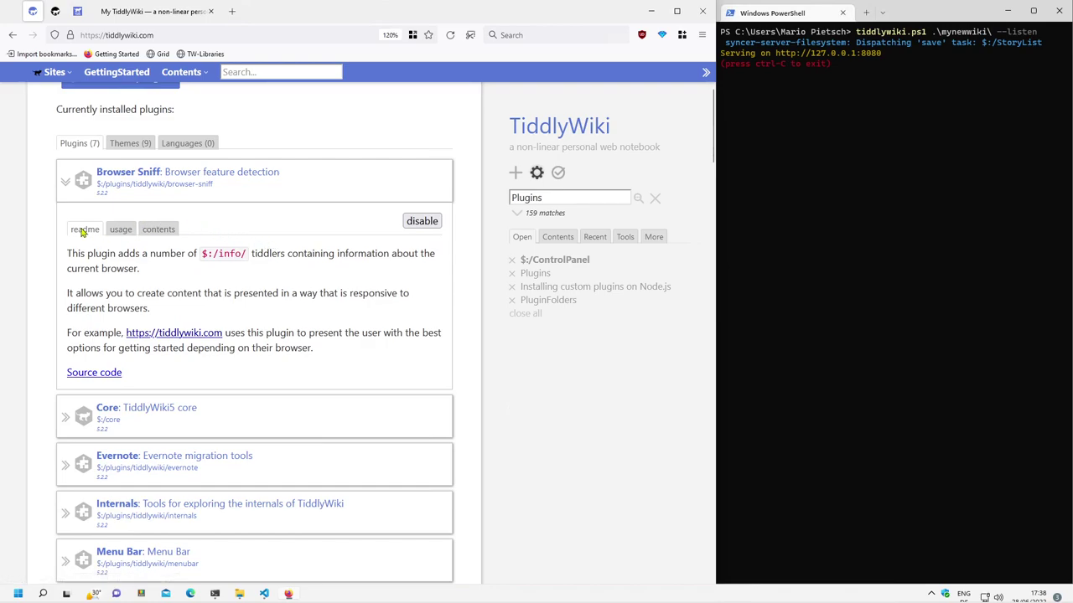
pyautogui.click(118, 232)
pyautogui.click(159, 232)
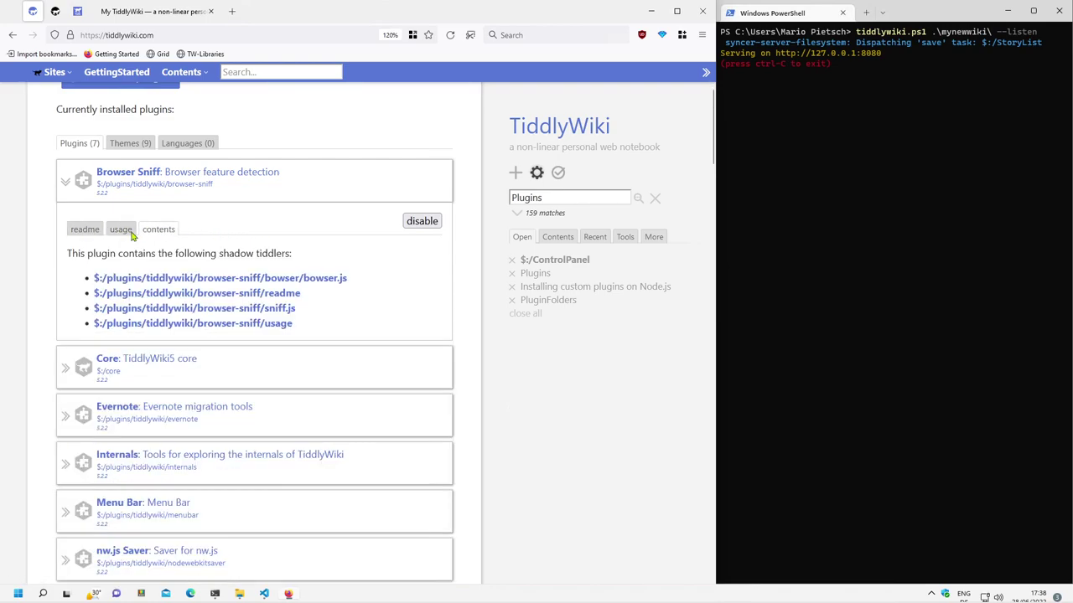
pyautogui.click(85, 231)
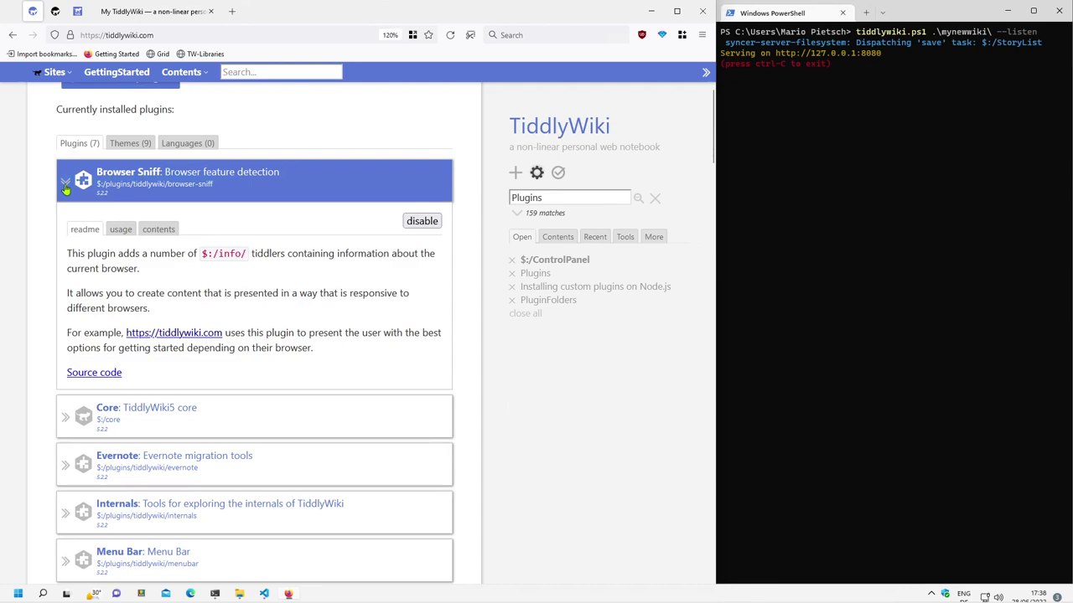
# - Expand the Evernote plugin entry, then collapse it again
pyautogui.click(65, 189)
pyautogui.click(67, 279)
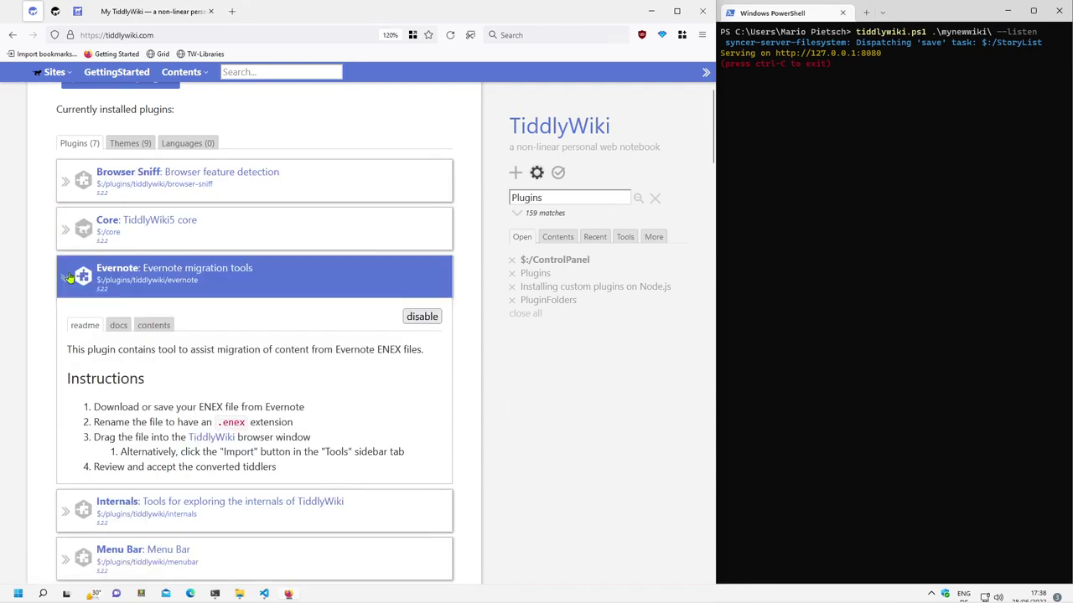
pyautogui.click(67, 278)
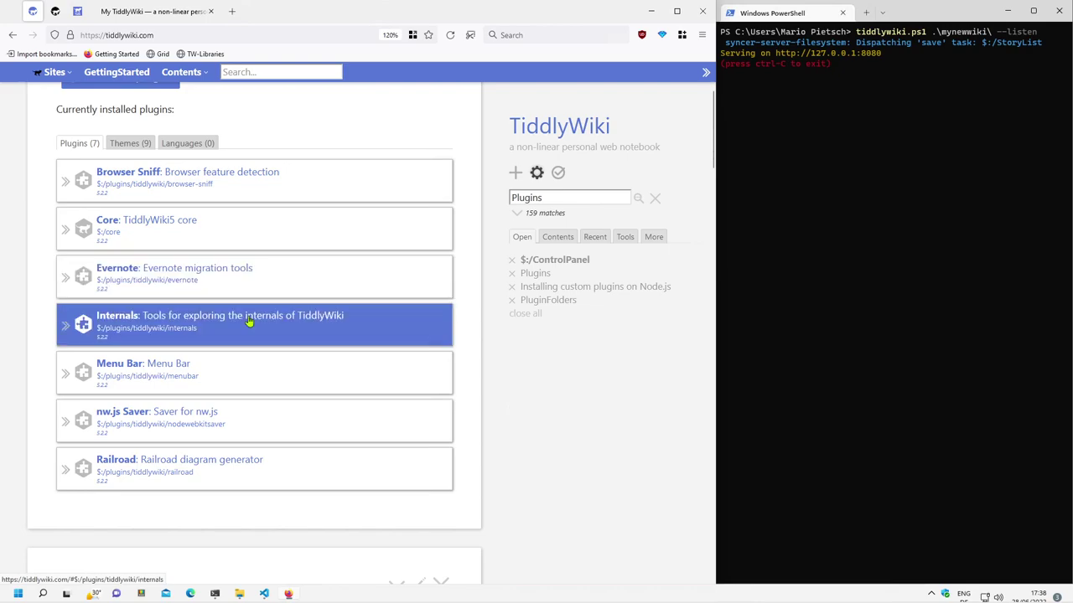
# - Add a folder named tiddlers inside plugins\test-plugin
pyautogui.click(264, 595)
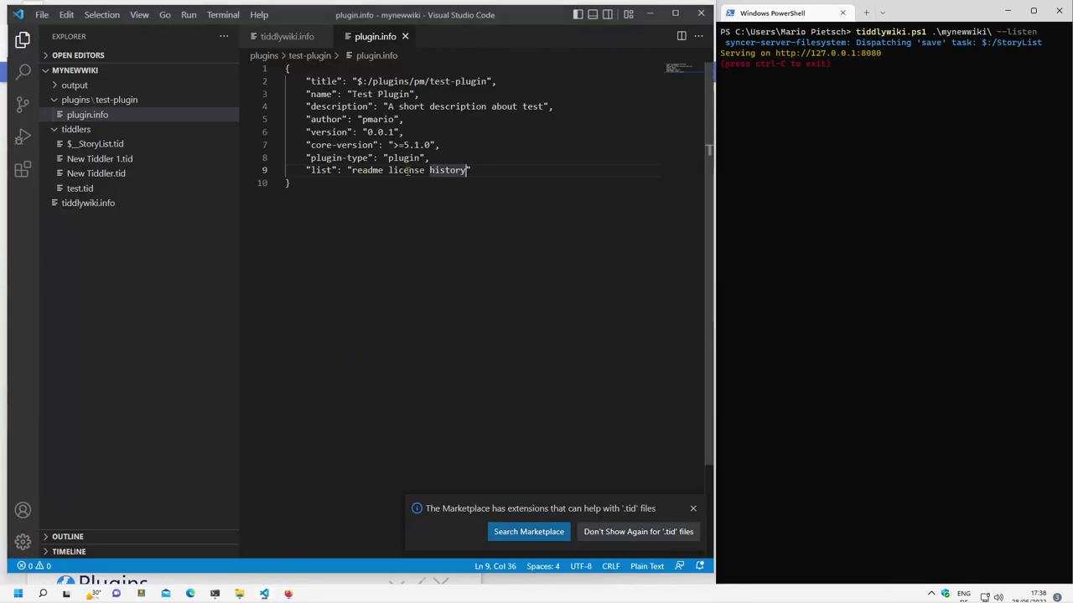
pyautogui.doubleClick(367, 170)
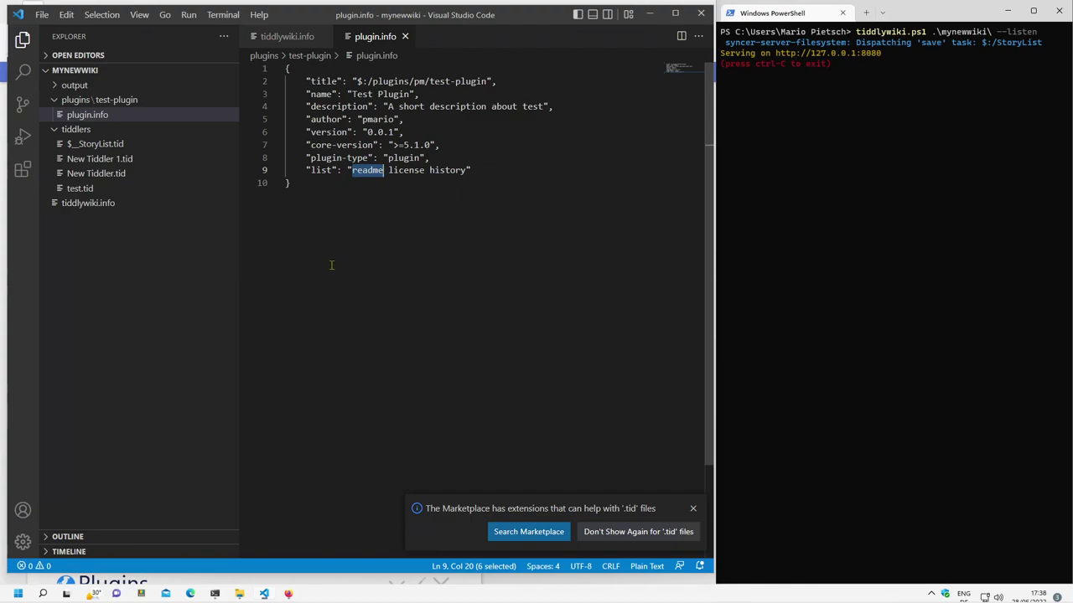
pyautogui.rightClick(126, 100)
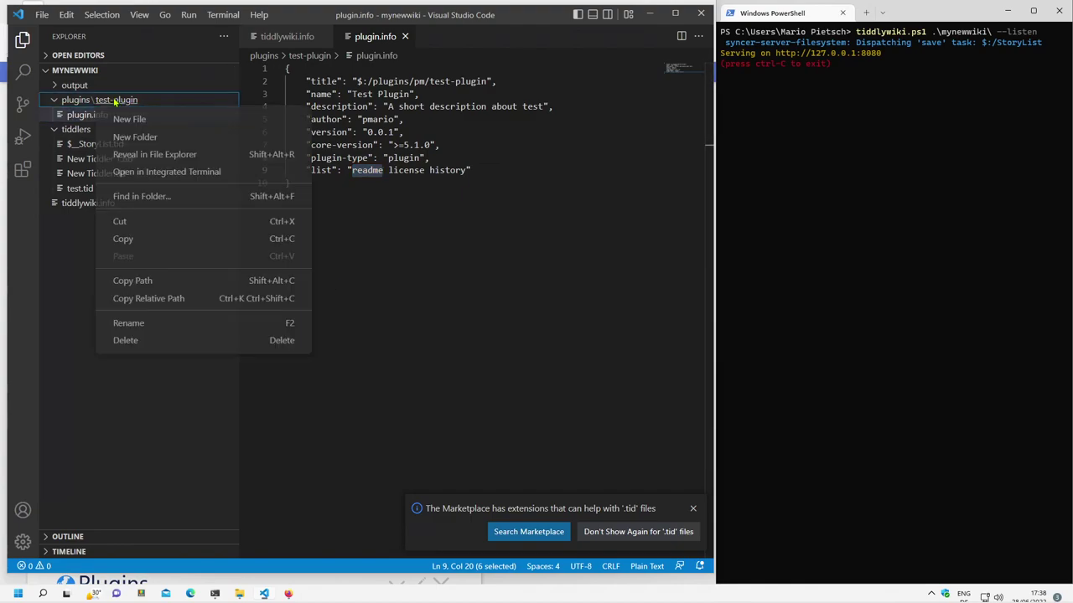
pyautogui.press('Escape')
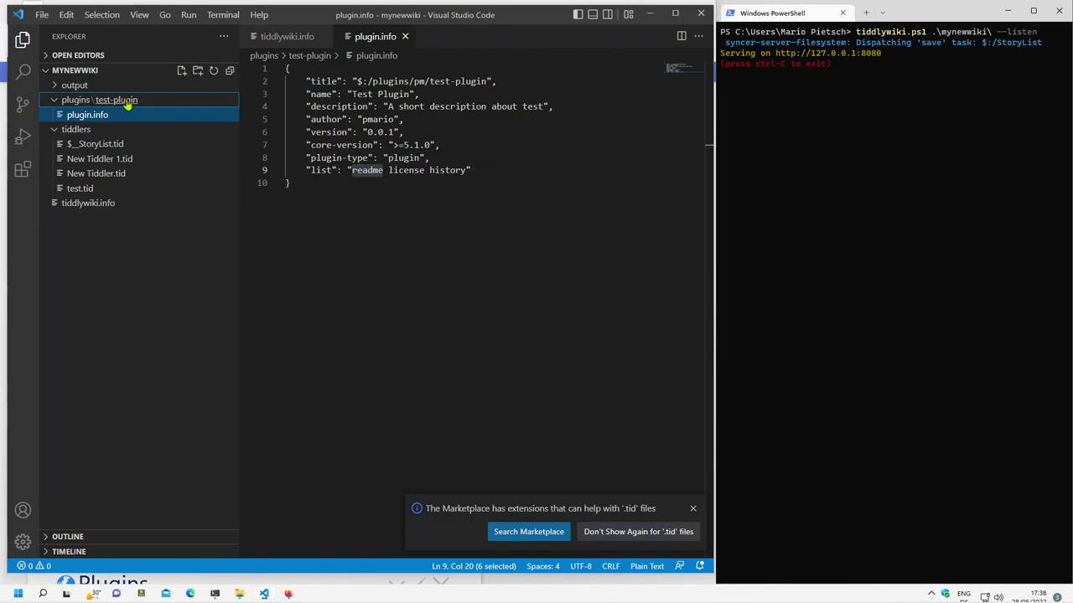
pyautogui.rightClick(127, 102)
pyautogui.click(146, 137)
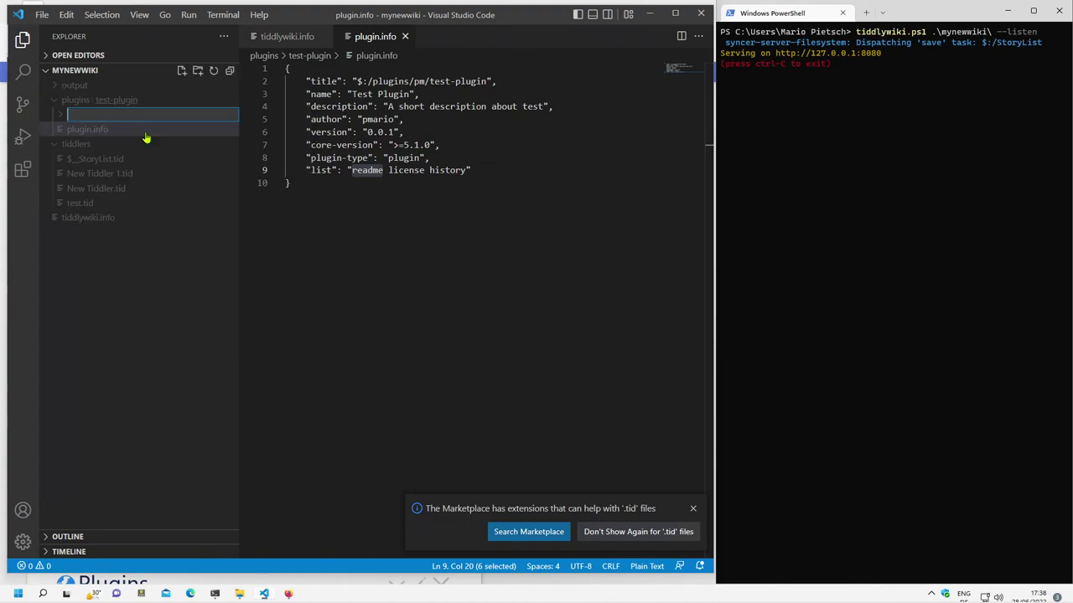
pyautogui.write('tiddlers')
pyautogui.press('Return')
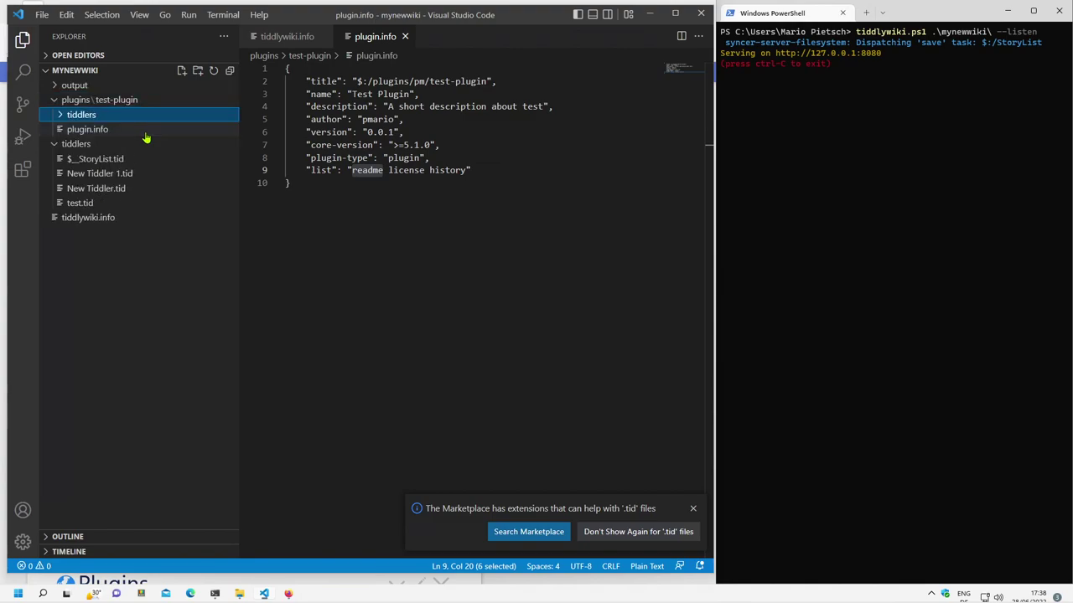
# - Create a new file readme.tid in the tiddlers folder
pyautogui.rightClick(95, 117)
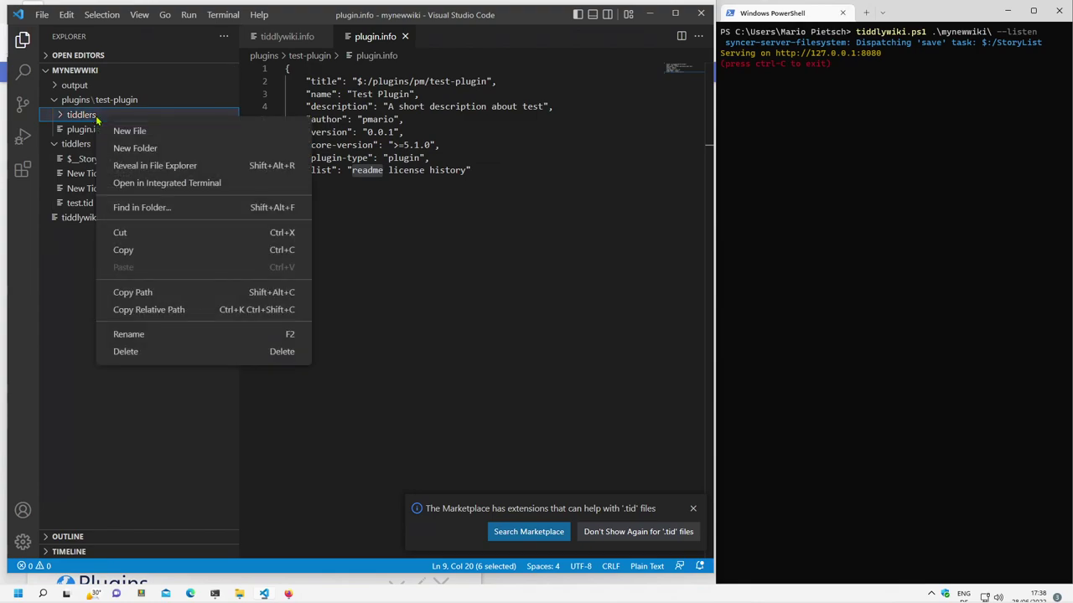
pyautogui.click(128, 132)
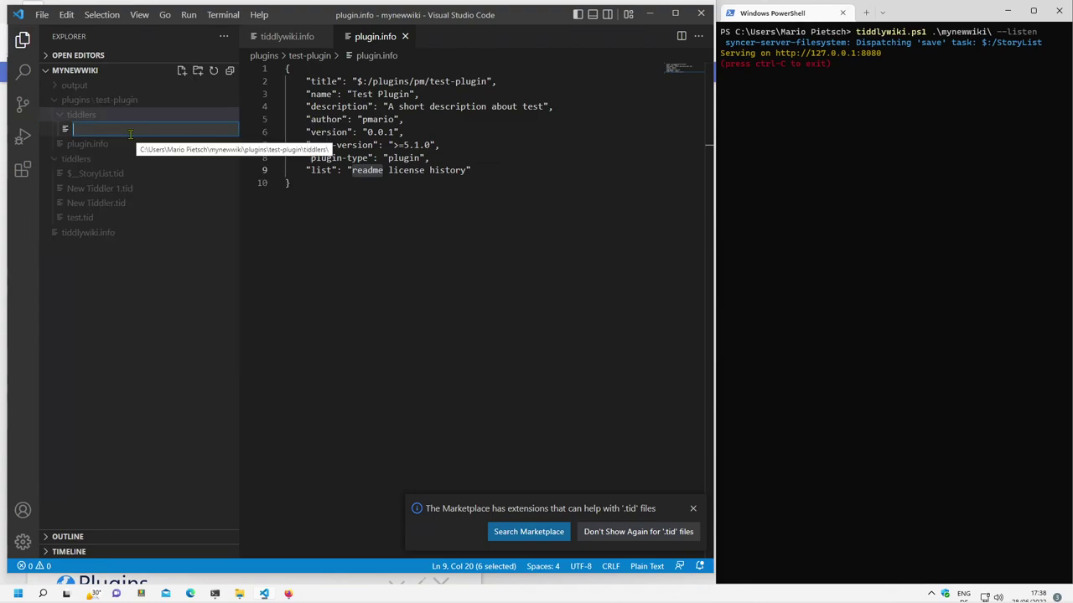
pyautogui.write('r')
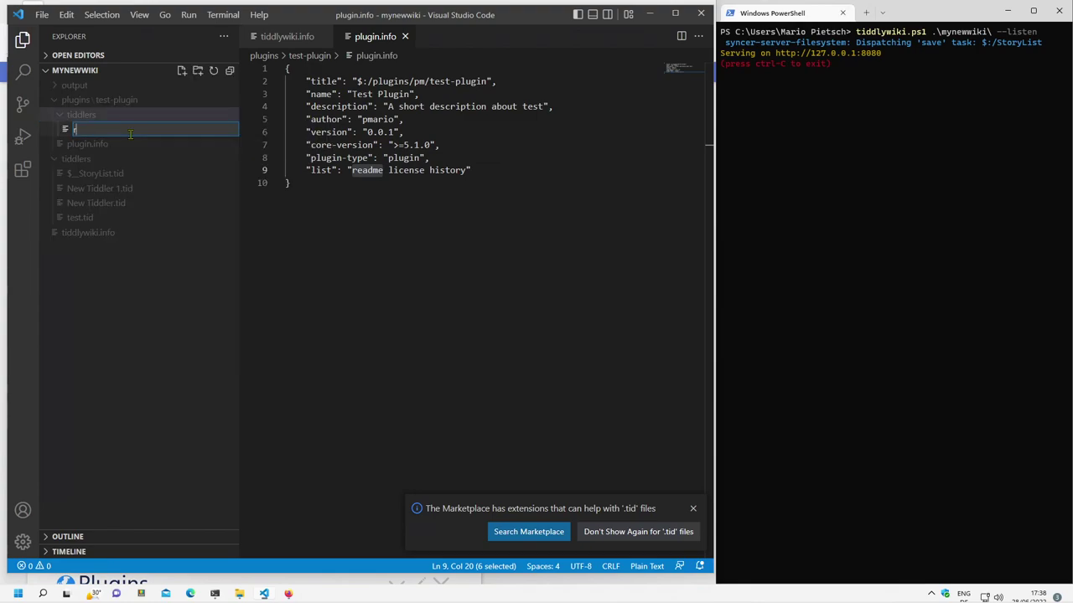
pyautogui.write('eadme')
pyautogui.write('.tid')
pyautogui.press('Return')
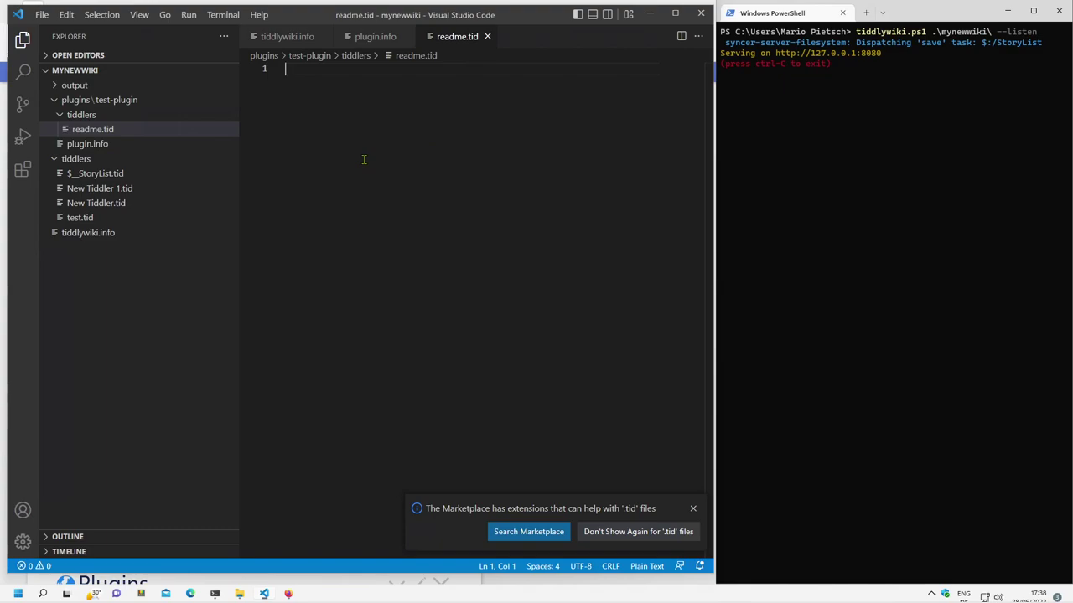
# - Write title $:/plugins/pm/test-plugin/readme and body 'Some info about the plugin', then save
pyautogui.write('title: ')
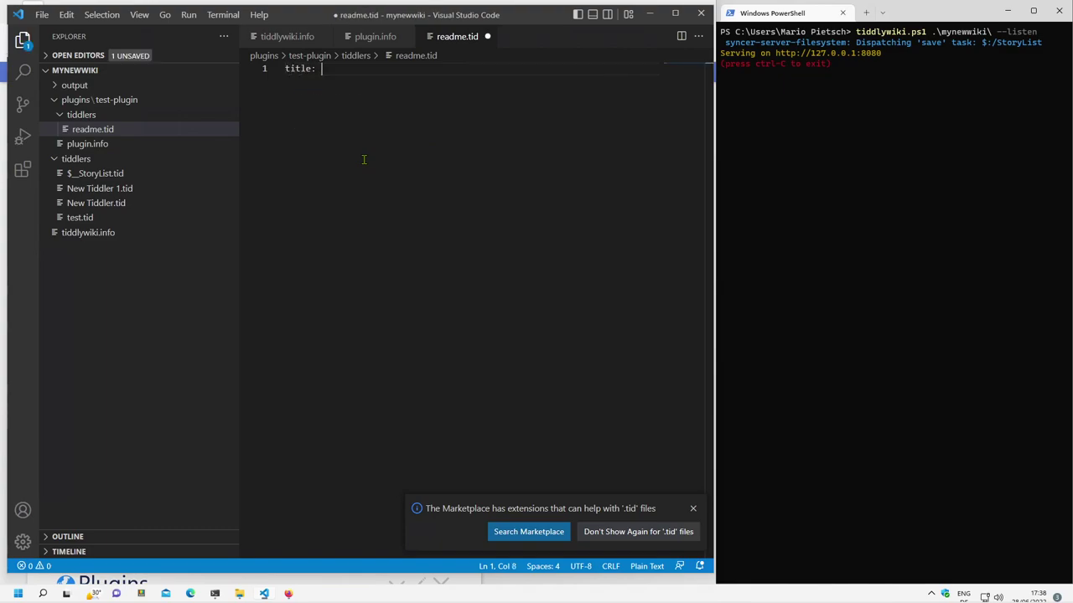
pyautogui.write('$')
pyautogui.write(':/')
pyautogui.write('plugins/')
pyautogui.write('pm/')
pyautogui.write('test-')
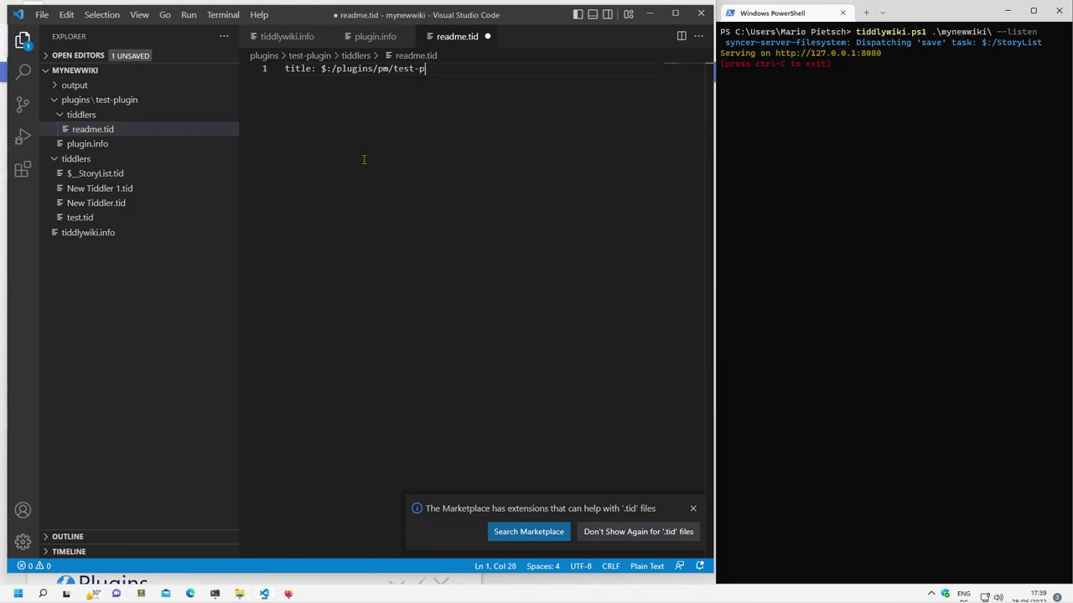
pyautogui.write('plugin/re')
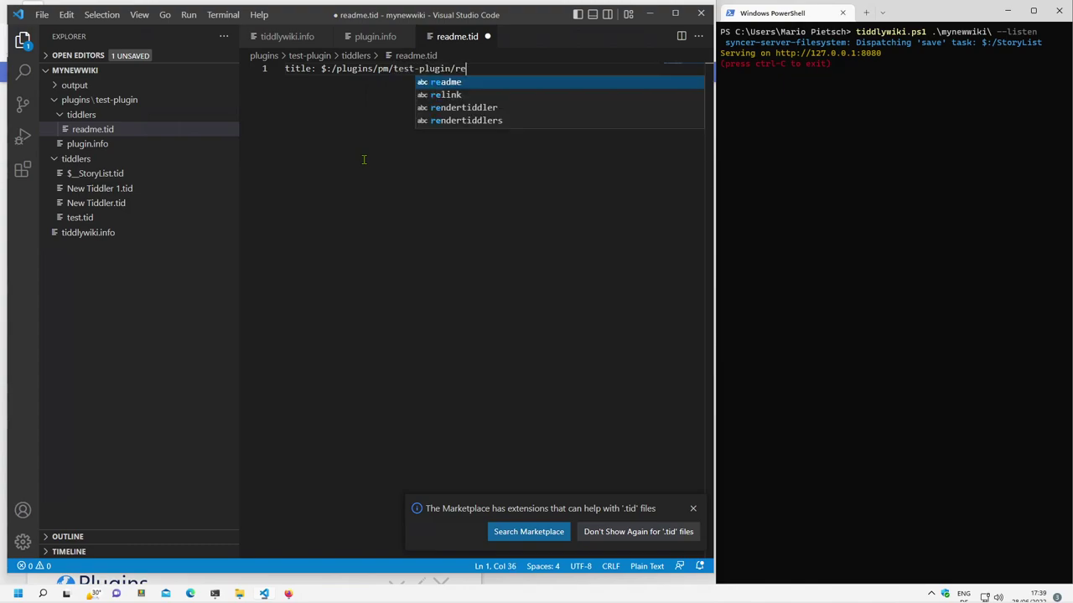
pyautogui.write('adme')
pyautogui.press('Return')
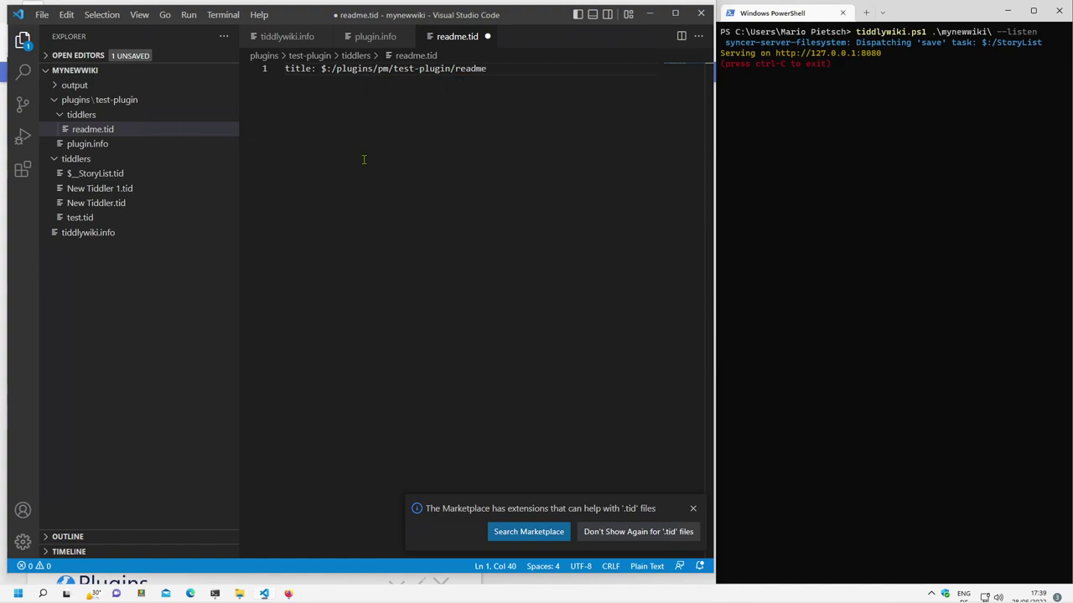
pyautogui.press('Return')
pyautogui.press('Return')
pyautogui.write('Some info about the plu')
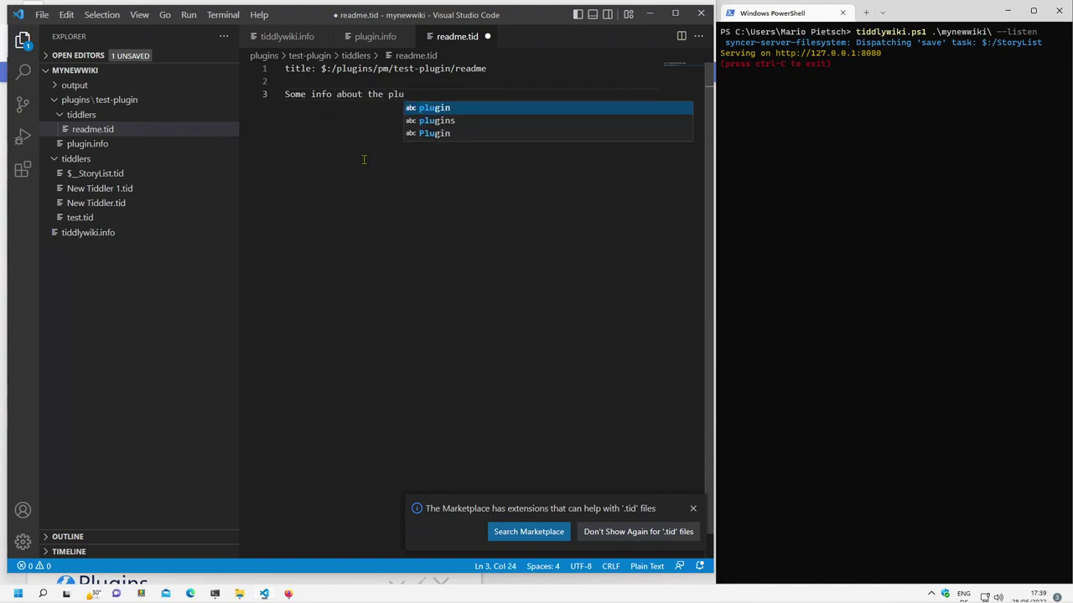
pyautogui.write('gin')
pyautogui.press('Return')
pyautogui.press('Return')
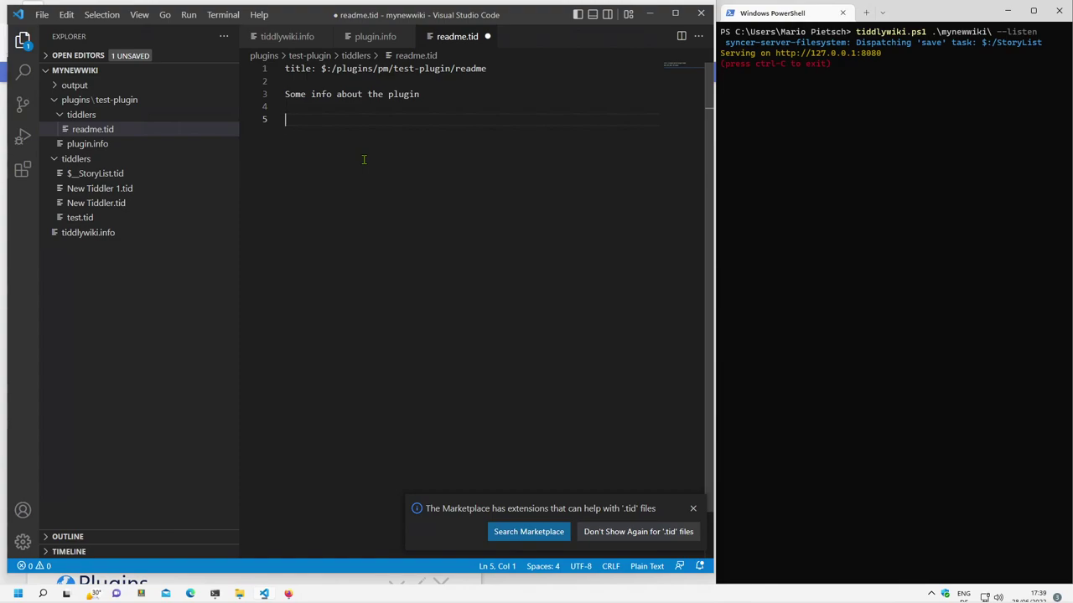
pyautogui.hotkey('ctrl', 's')
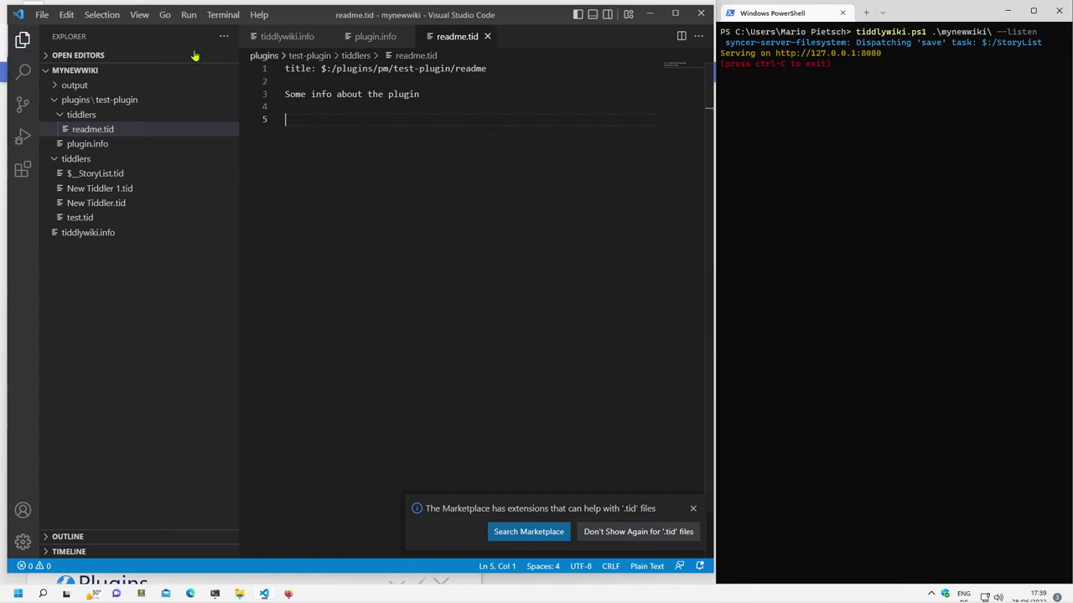
pyautogui.moveTo(126, 71)
pyautogui.click(99, 145)
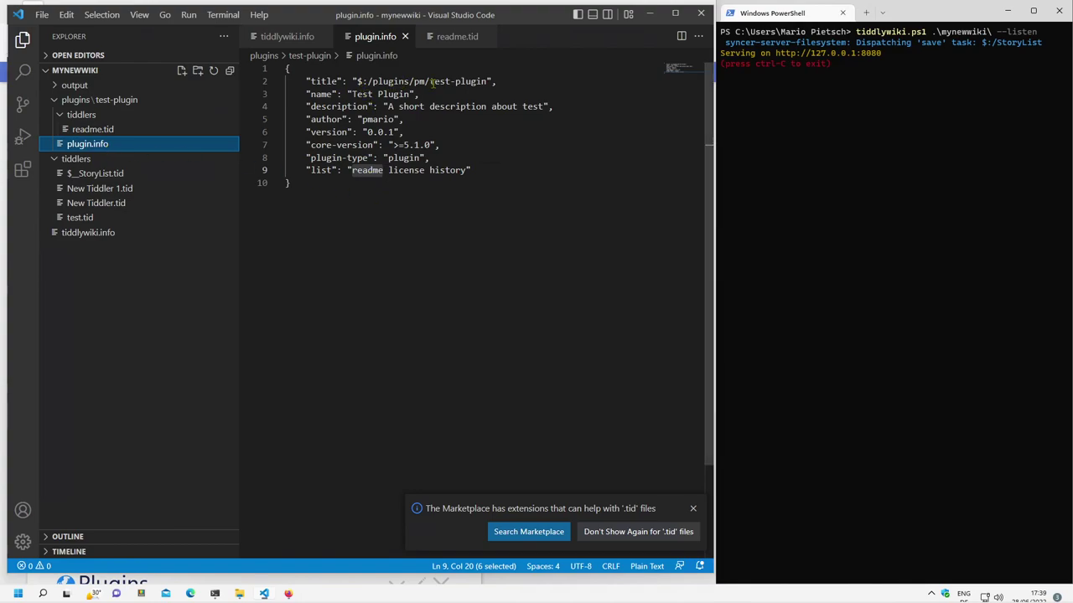
pyautogui.click(94, 130)
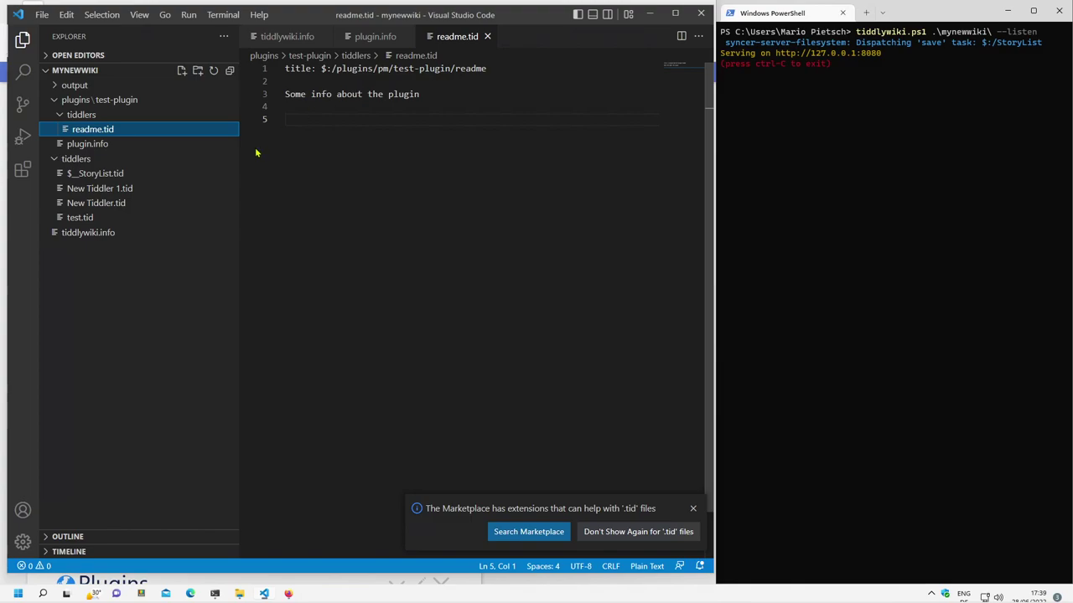
# - Stop and rerun the tiddlywiki --listen server, then reload the wiki with F5
pyautogui.click(866, 216)
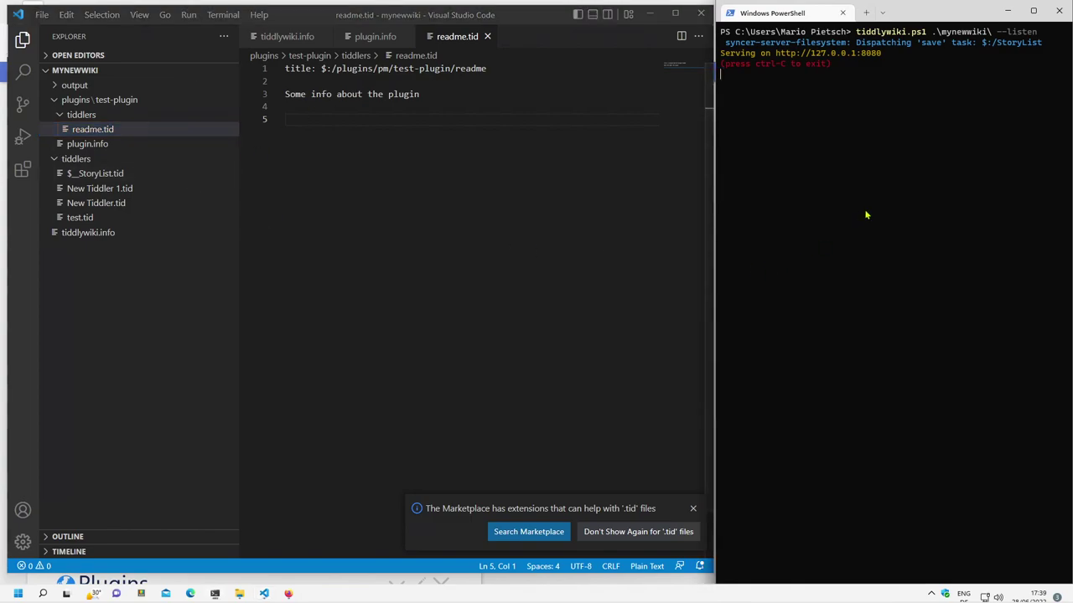
pyautogui.hotkey('ctrl', 'c')
pyautogui.hotkey('ctrl', 'c')
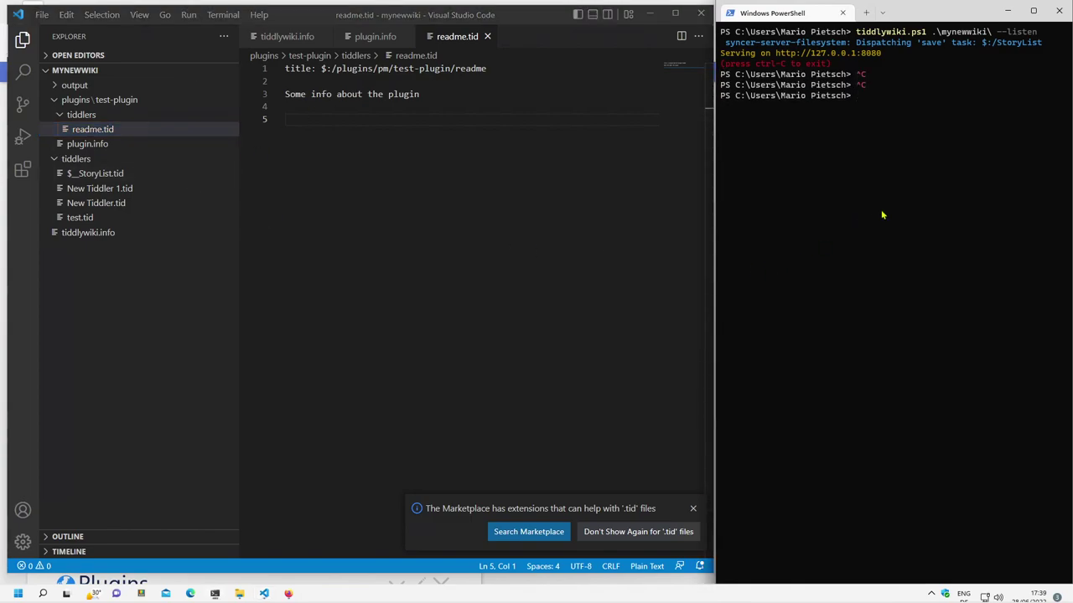
pyautogui.press('Up')
pyautogui.press('Return')
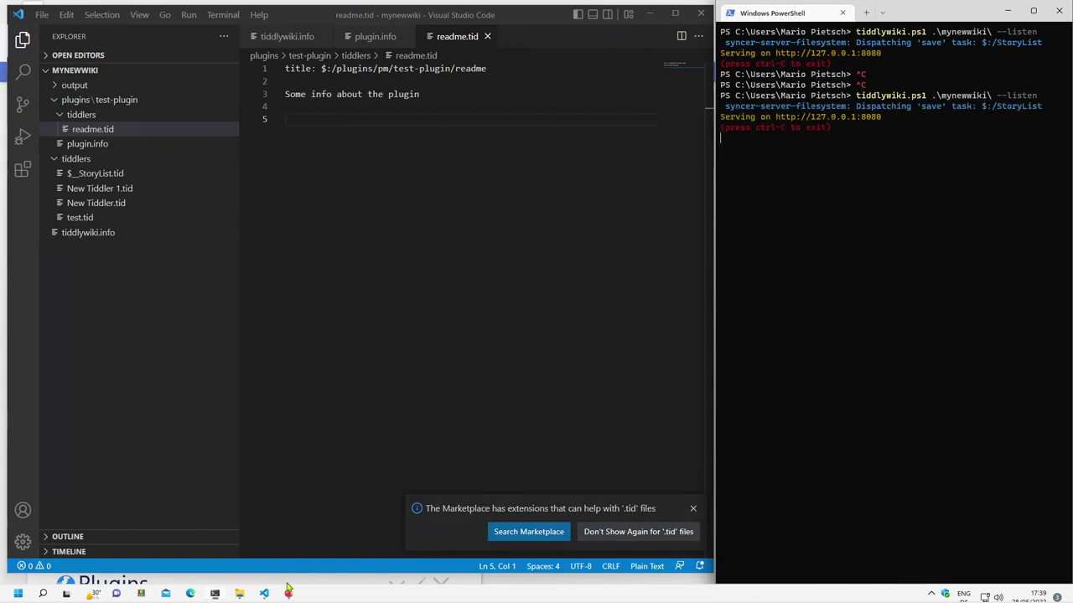
pyautogui.click(288, 593)
pyautogui.press('F5')
# - Reload the wiki and show the Control Panel's installed plugins list
pyautogui.click(450, 36)
pyautogui.click(543, 173)
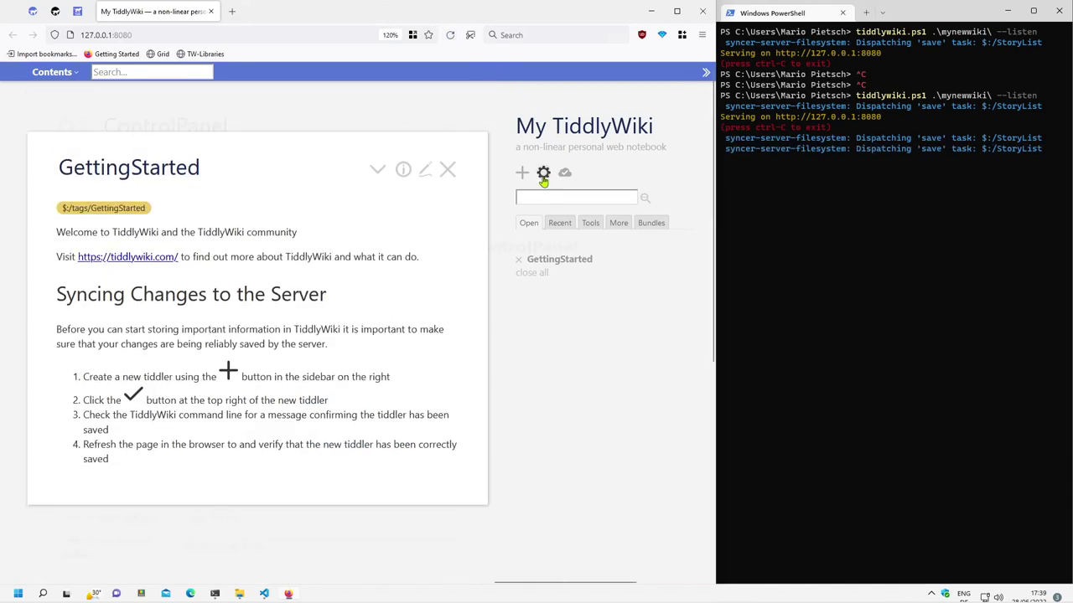
pyautogui.click(230, 183)
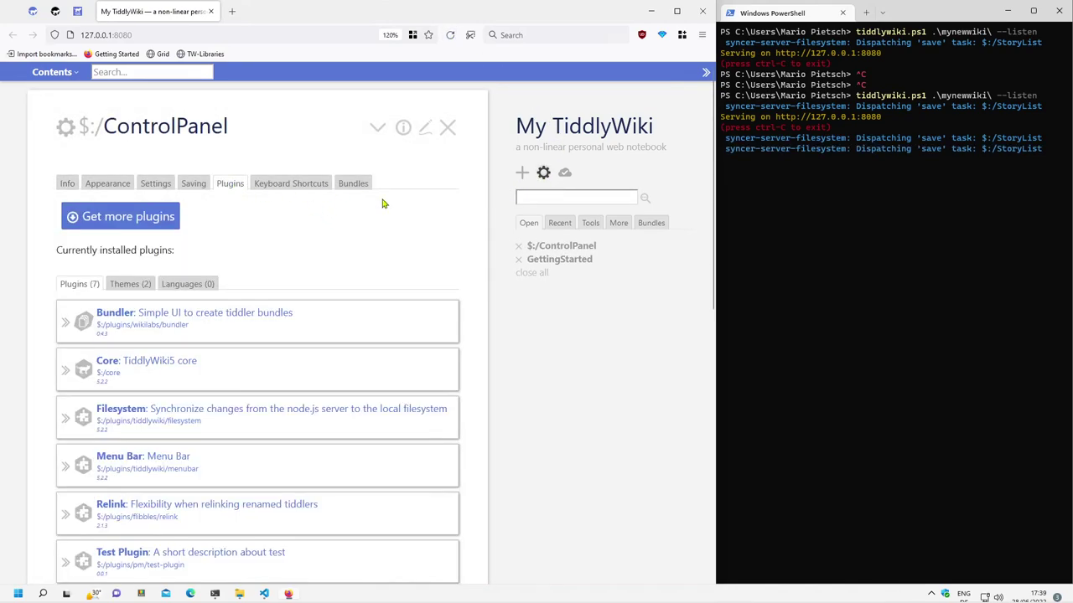
pyautogui.scroll(-1, 383, 201)
pyautogui.scroll(-2, 383, 201)
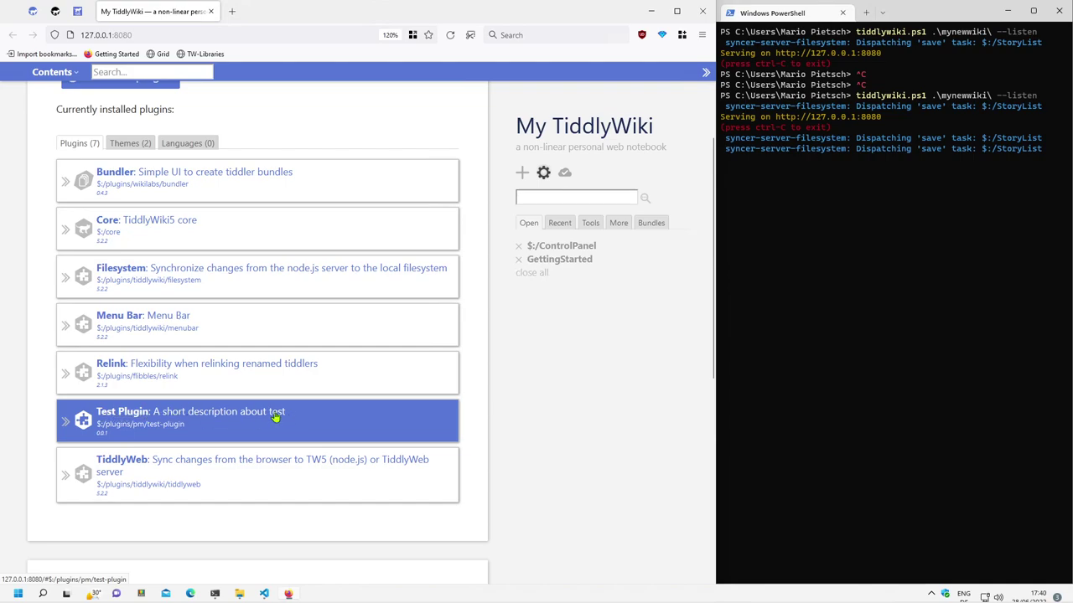
# - Expand Test Plugin and view its license, history, contents and readme
pyautogui.click(66, 421)
pyautogui.scroll(-3, 178, 379)
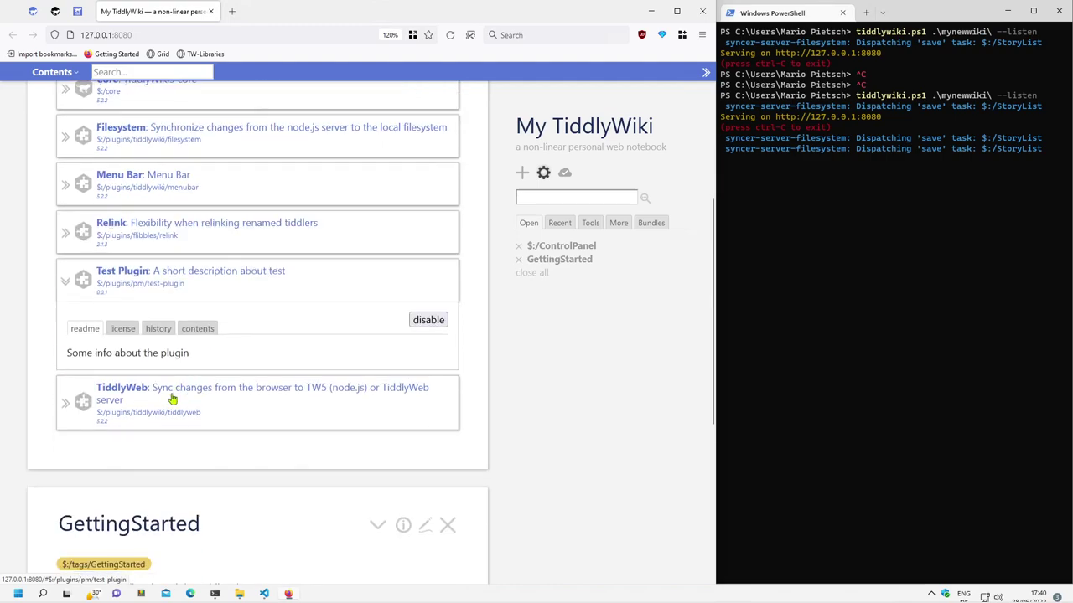
pyautogui.click(127, 331)
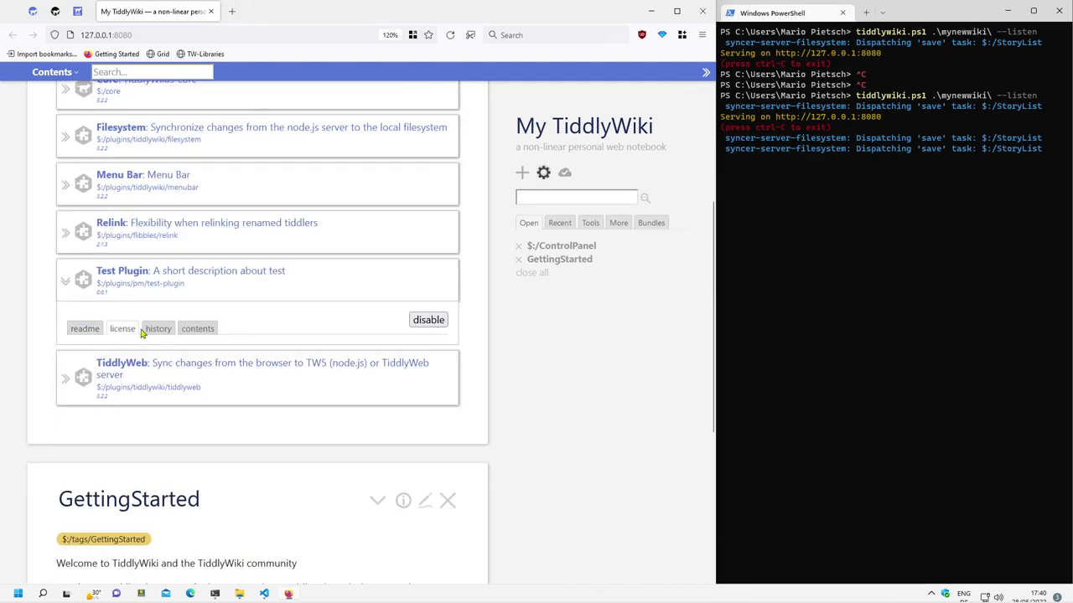
pyautogui.click(159, 328)
pyautogui.click(198, 330)
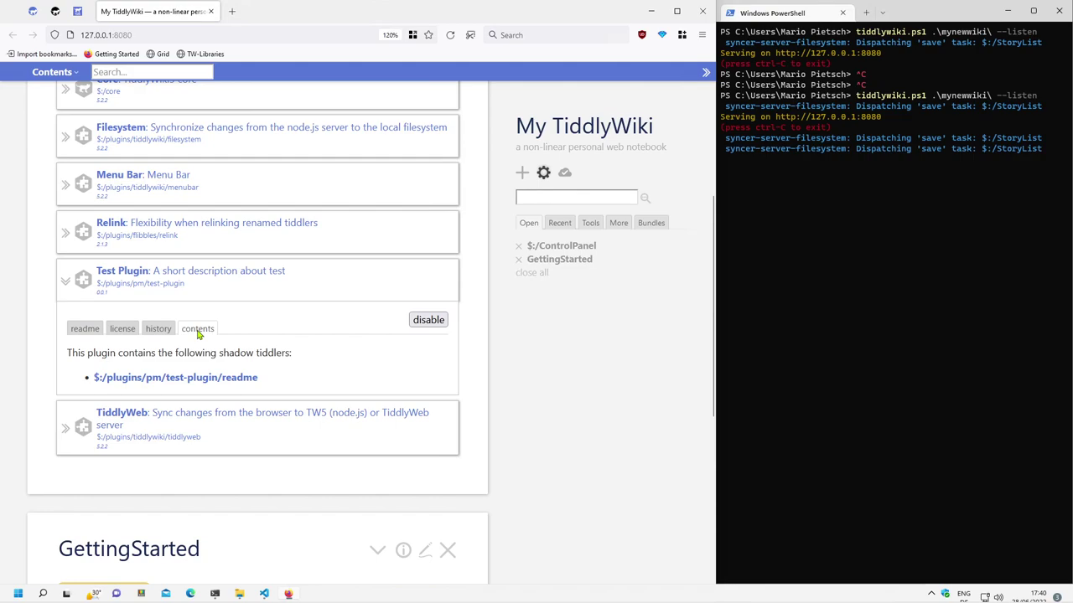
pyautogui.click(143, 333)
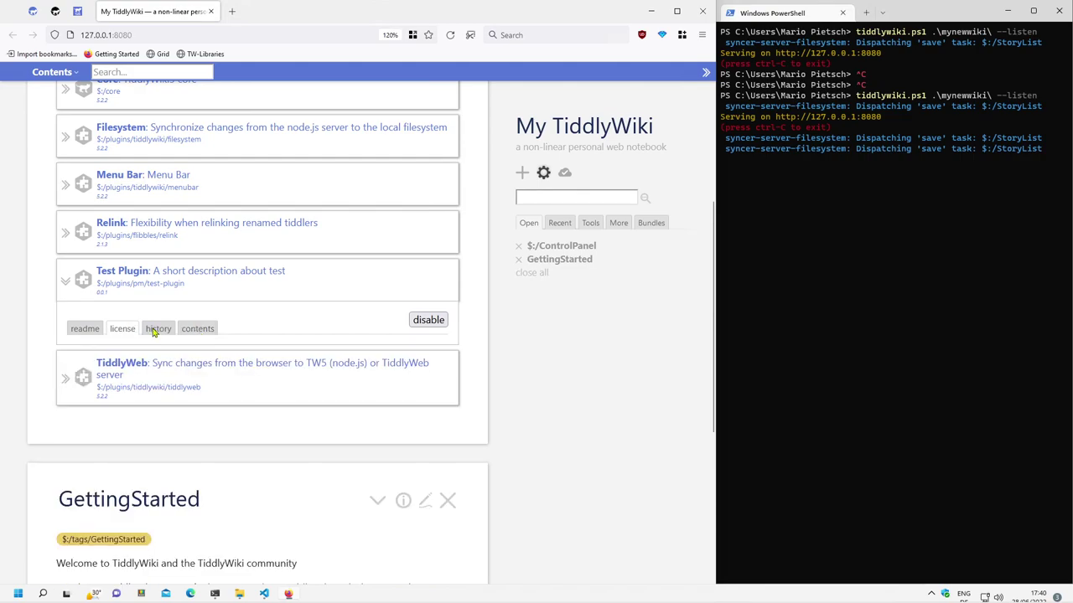
pyautogui.click(87, 331)
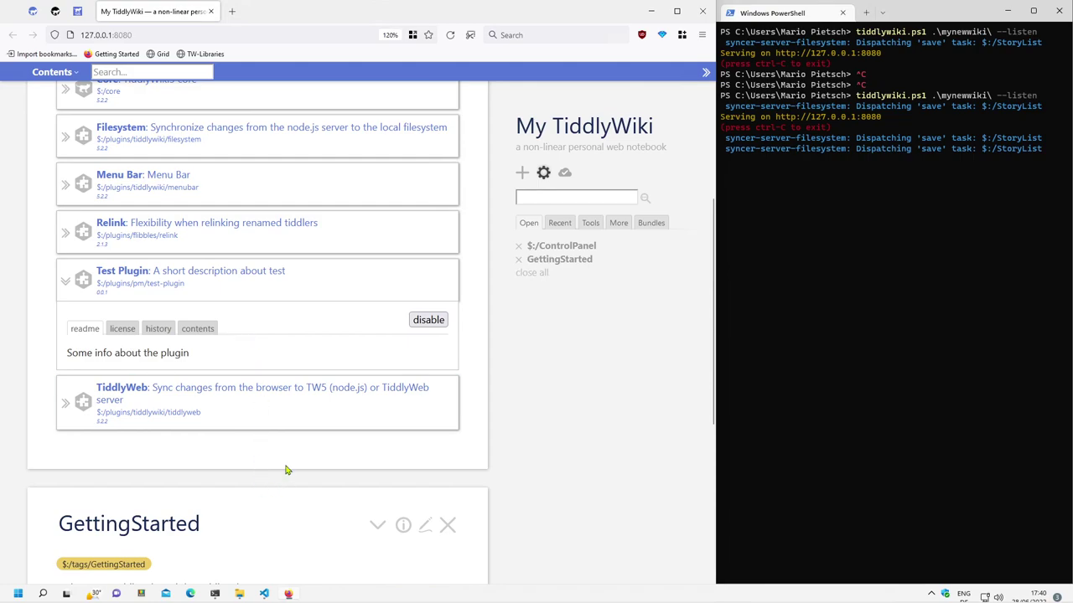
pyautogui.click(263, 594)
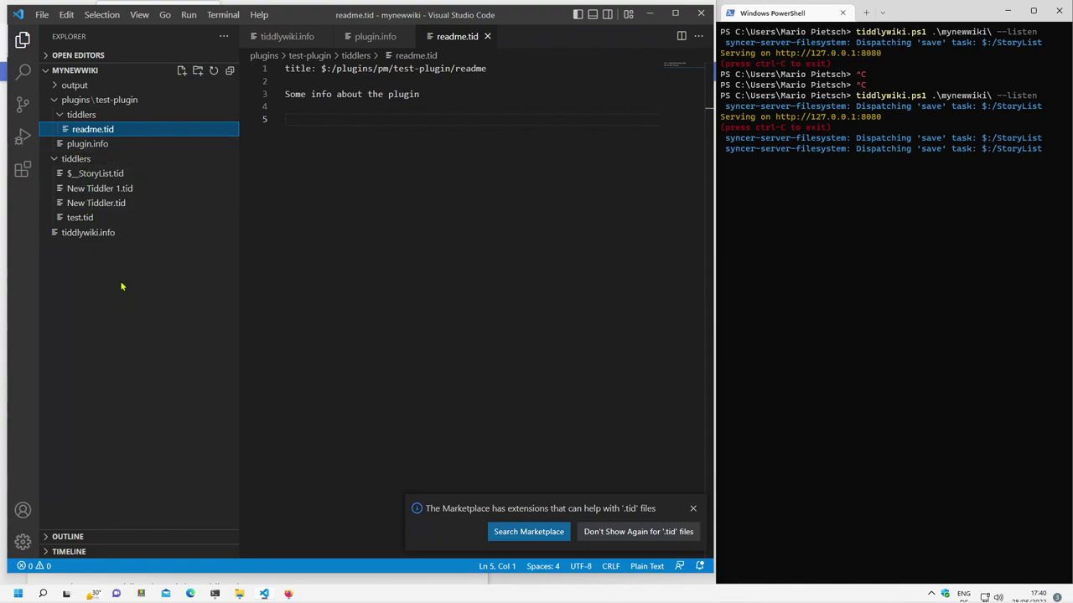
# - Collapse and re-expand the plugins\test-plugin and root tiddlers folders to review their files
pyautogui.click(74, 102)
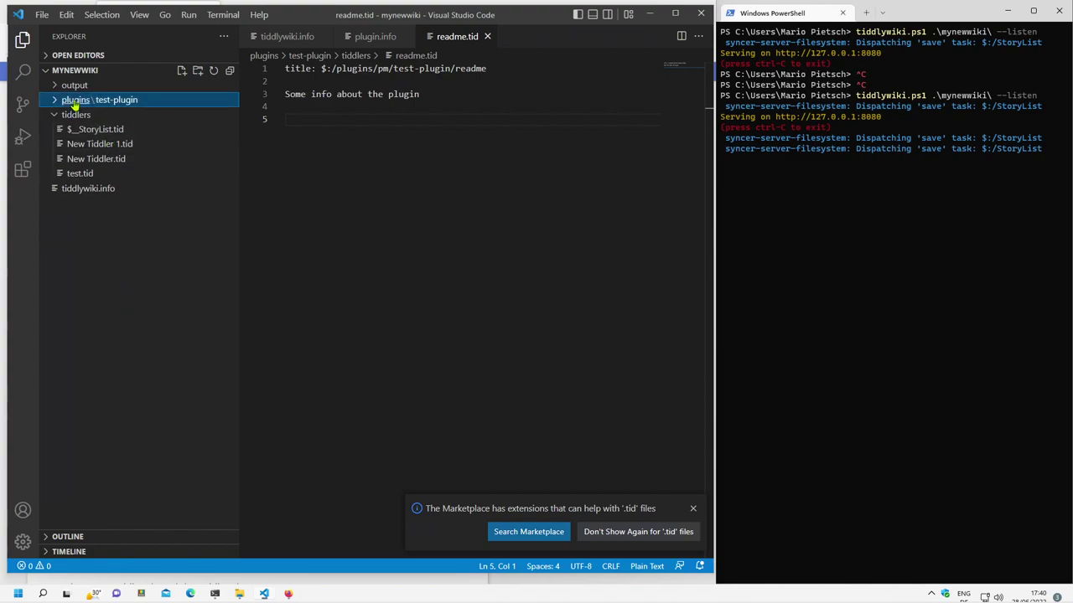
pyautogui.click(74, 102)
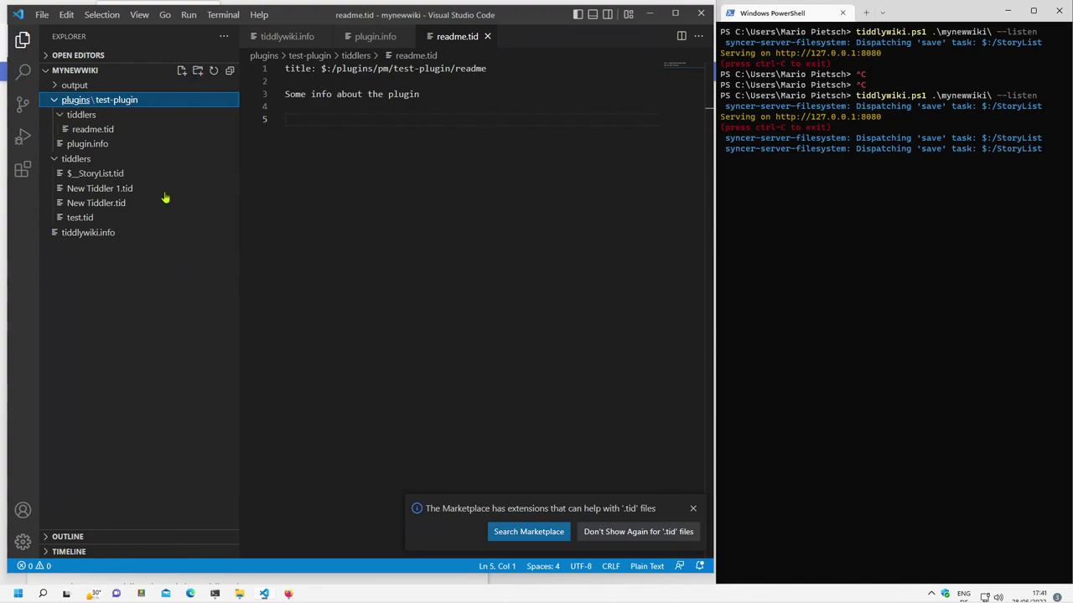
pyautogui.click(76, 159)
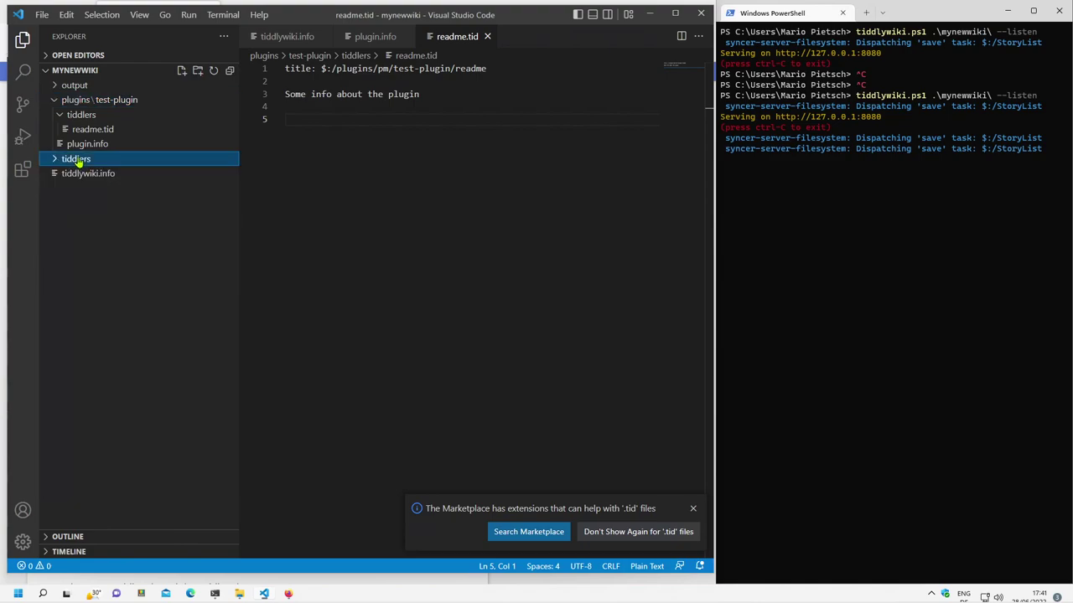
pyautogui.click(76, 159)
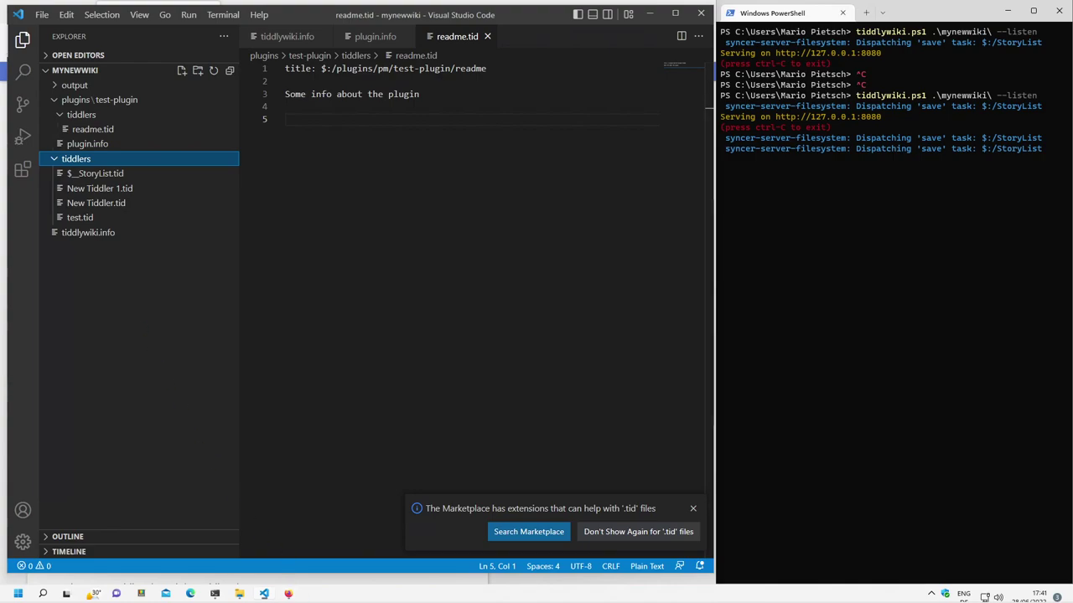
# - Return to Firefox and switch to the tiddlywiki.com reference tab
pyautogui.click(289, 593)
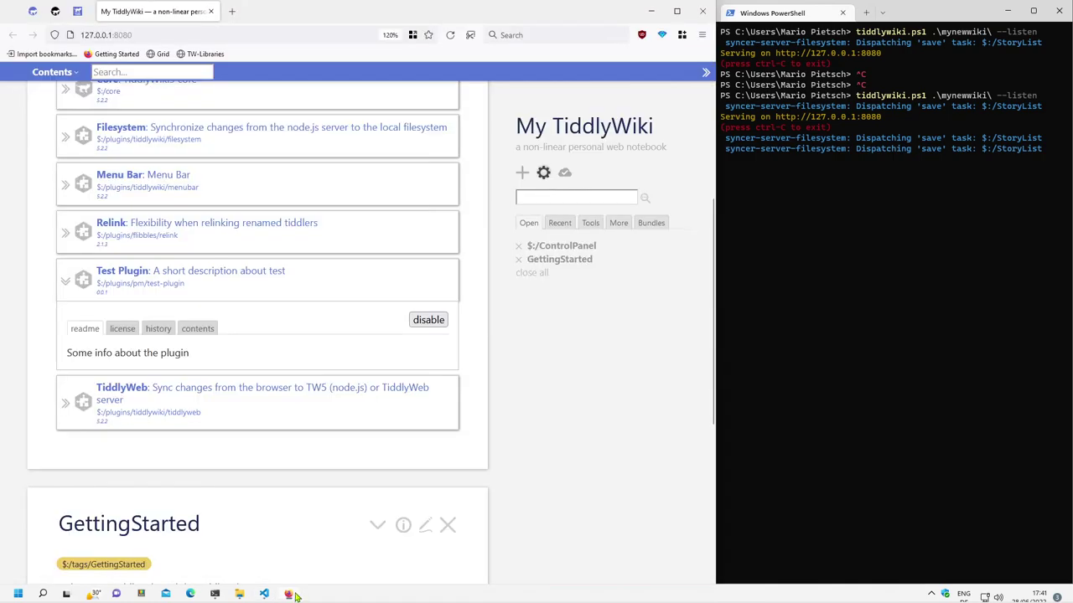
pyautogui.scroll(3, 407, 471)
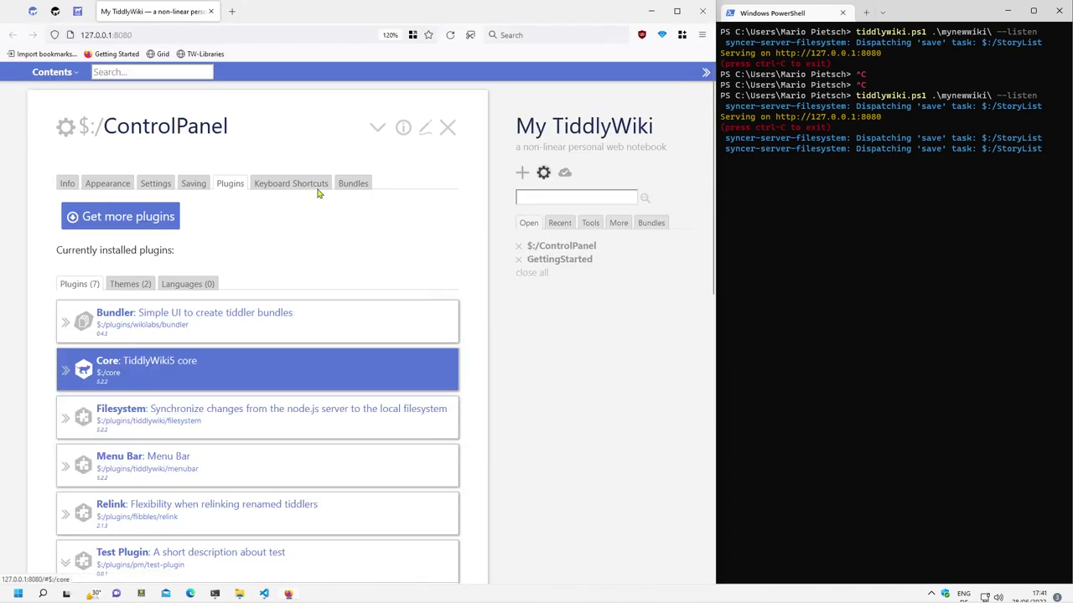
pyautogui.click(33, 12)
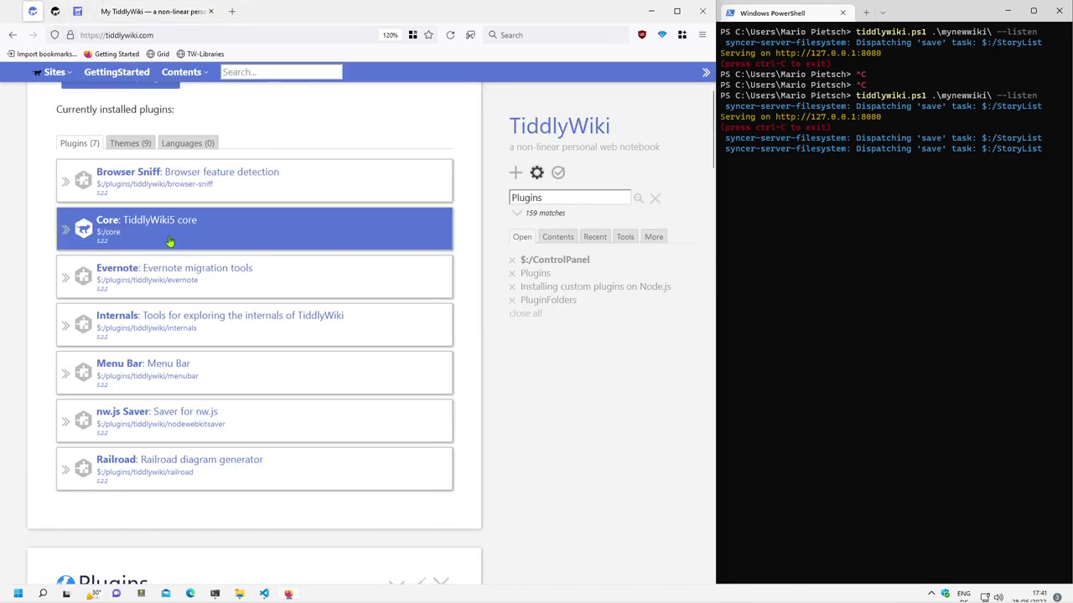
pyautogui.scroll(-3, 246, 289)
pyautogui.scroll(-2, 268, 316)
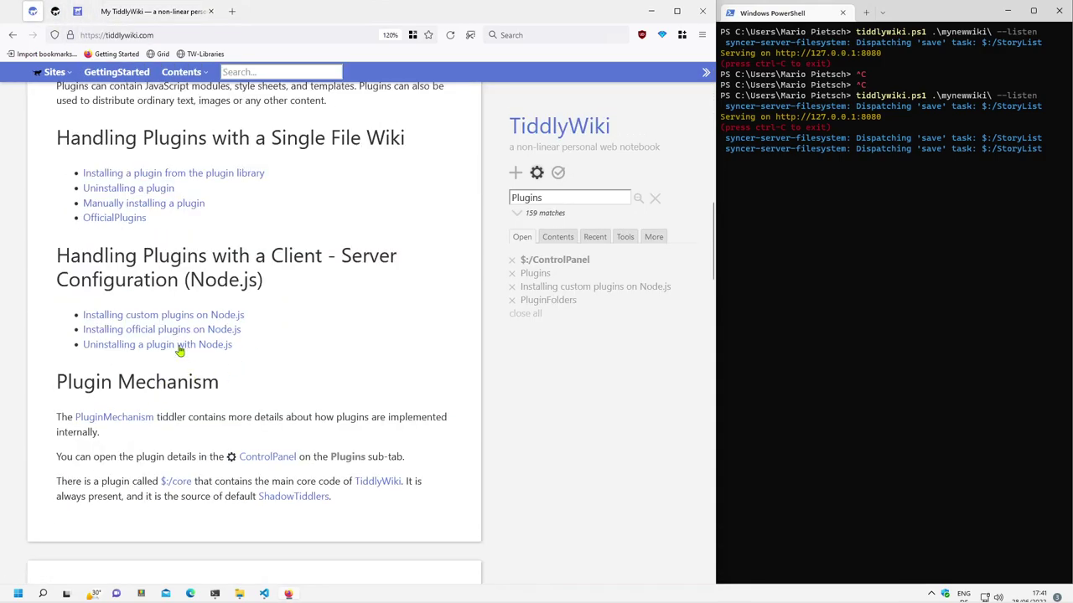
# - Open PluginFolders via 'Installing custom plugins on Node.js' and scroll to the Plugin.info File JSON example
pyautogui.click(172, 315)
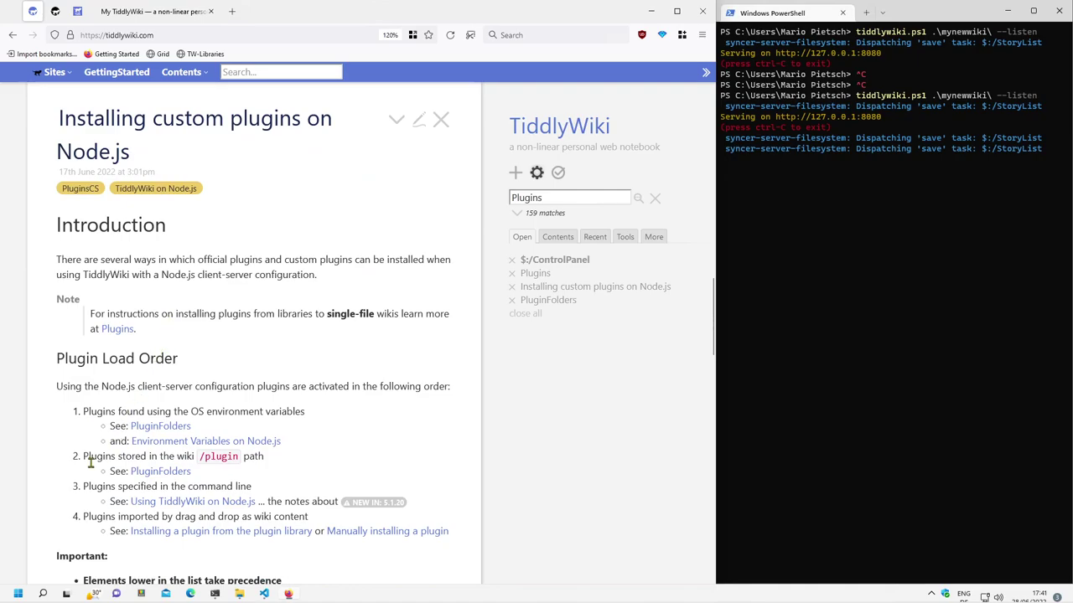
pyautogui.click(168, 428)
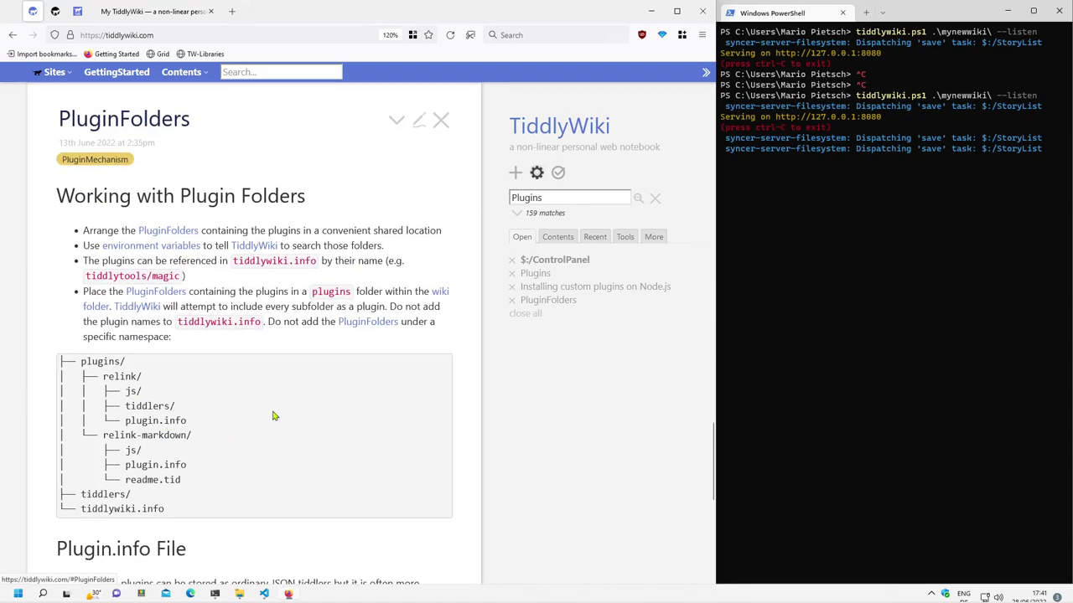
pyautogui.scroll(-1, 281, 342)
pyautogui.scroll(-3, 313, 404)
pyautogui.scroll(3, 328, 432)
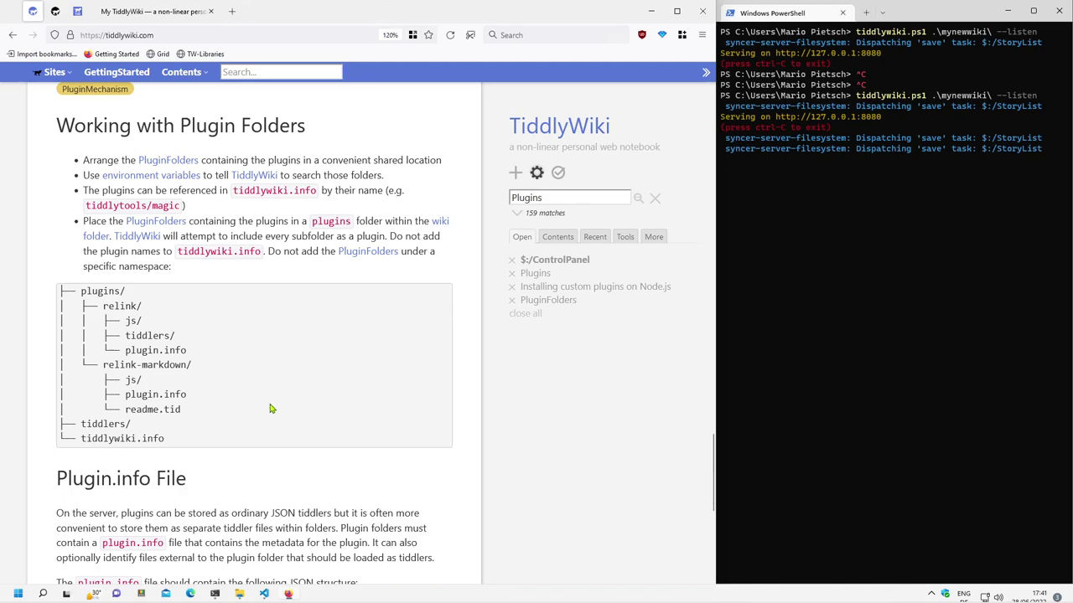
pyautogui.scroll(-1, 306, 417)
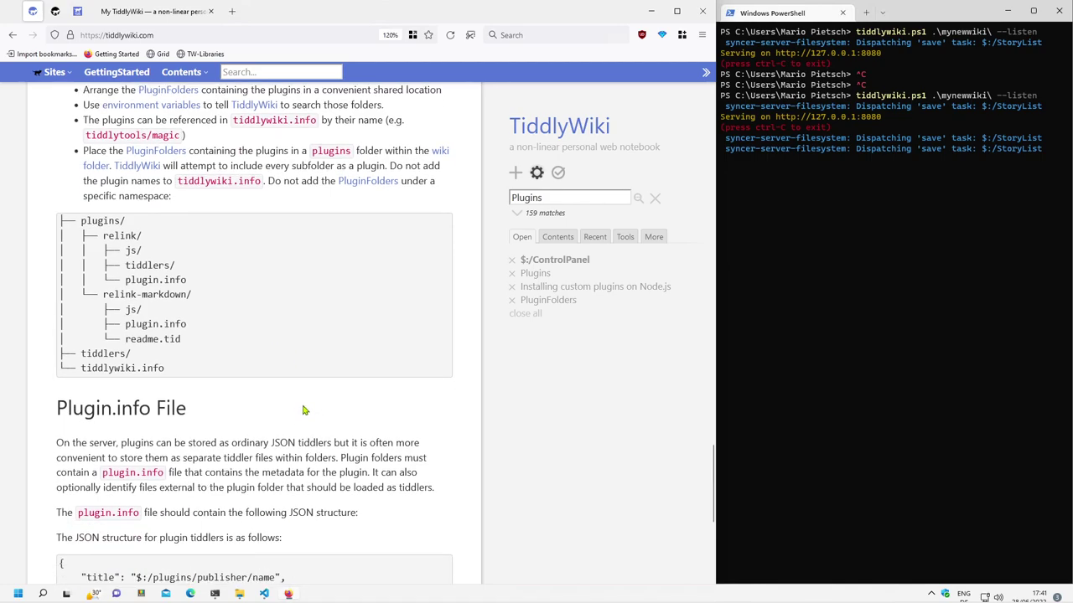
pyautogui.scroll(-2, 306, 410)
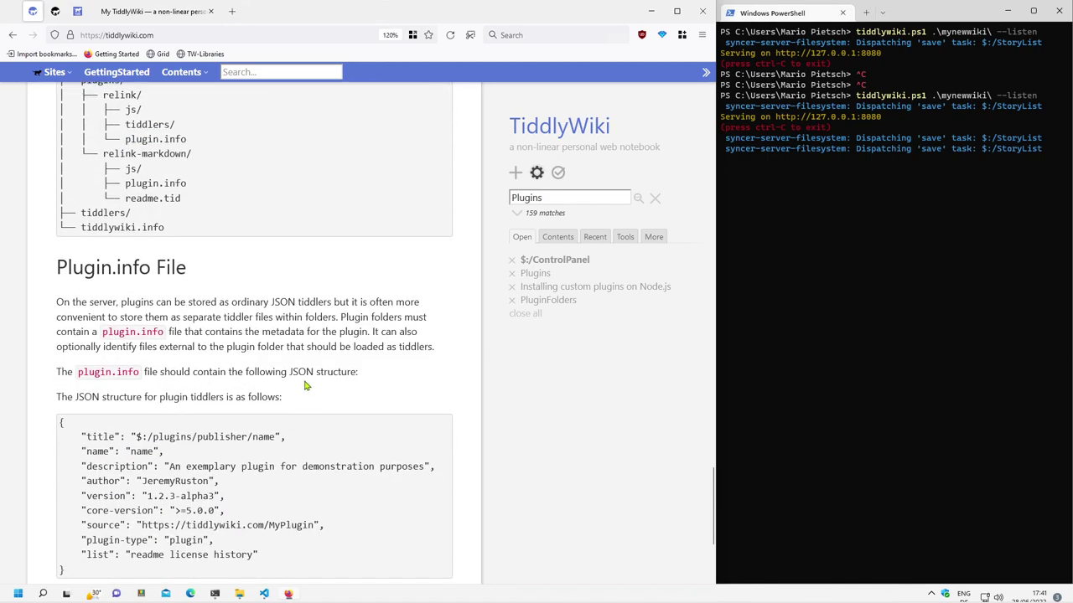